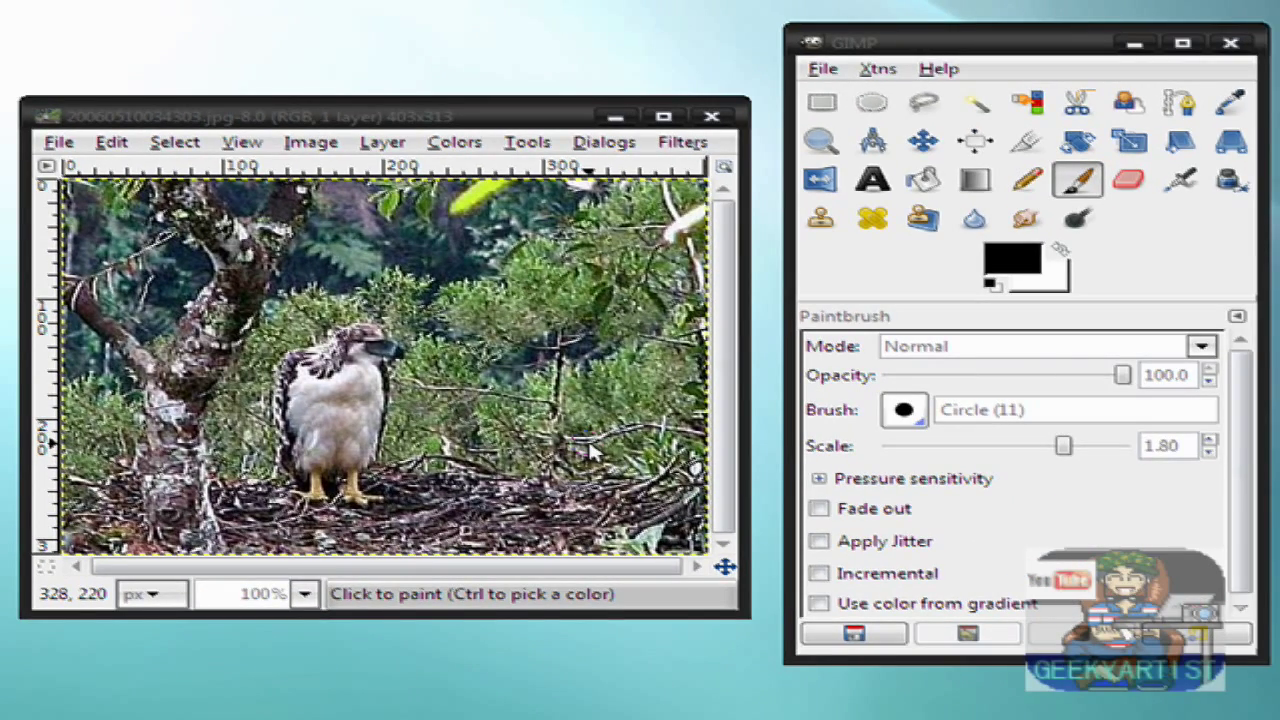
Switch to the Paths tool to start outlining the eagle from head to feet
left_click(1180, 110)
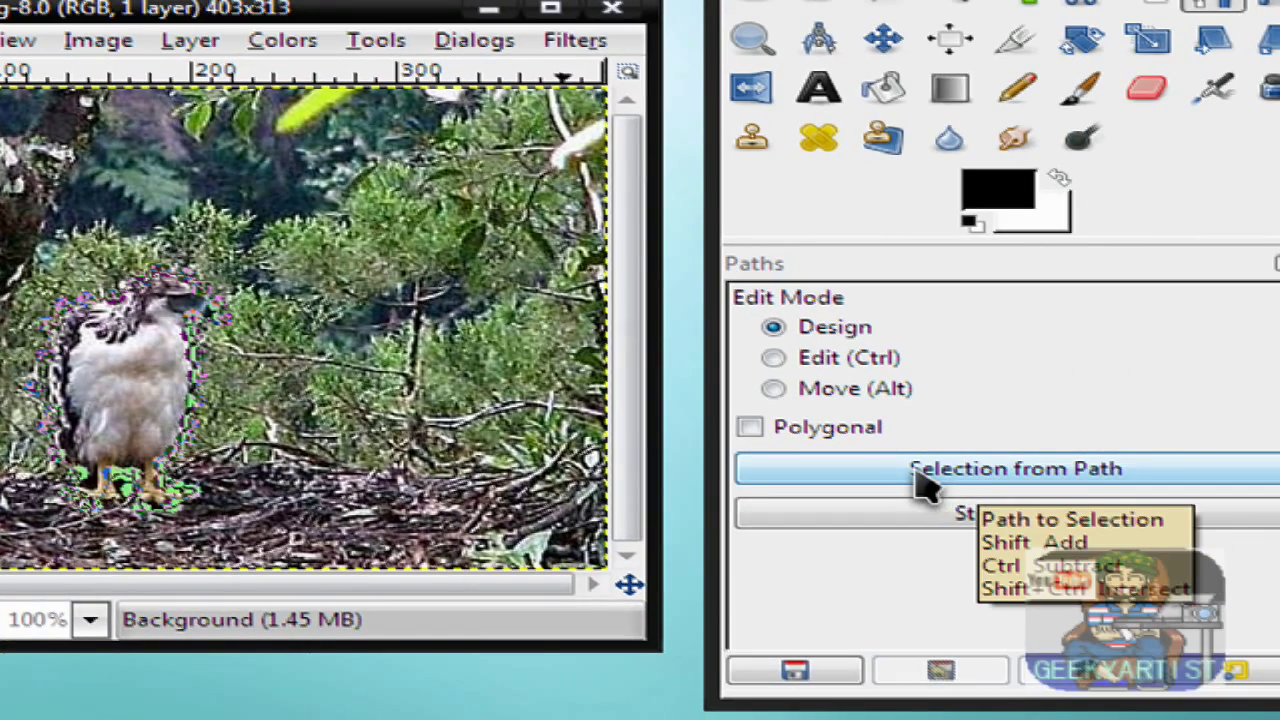
Convert the eagle path to a selection and curve the bottom segment around both talons
left_click(1057, 478)
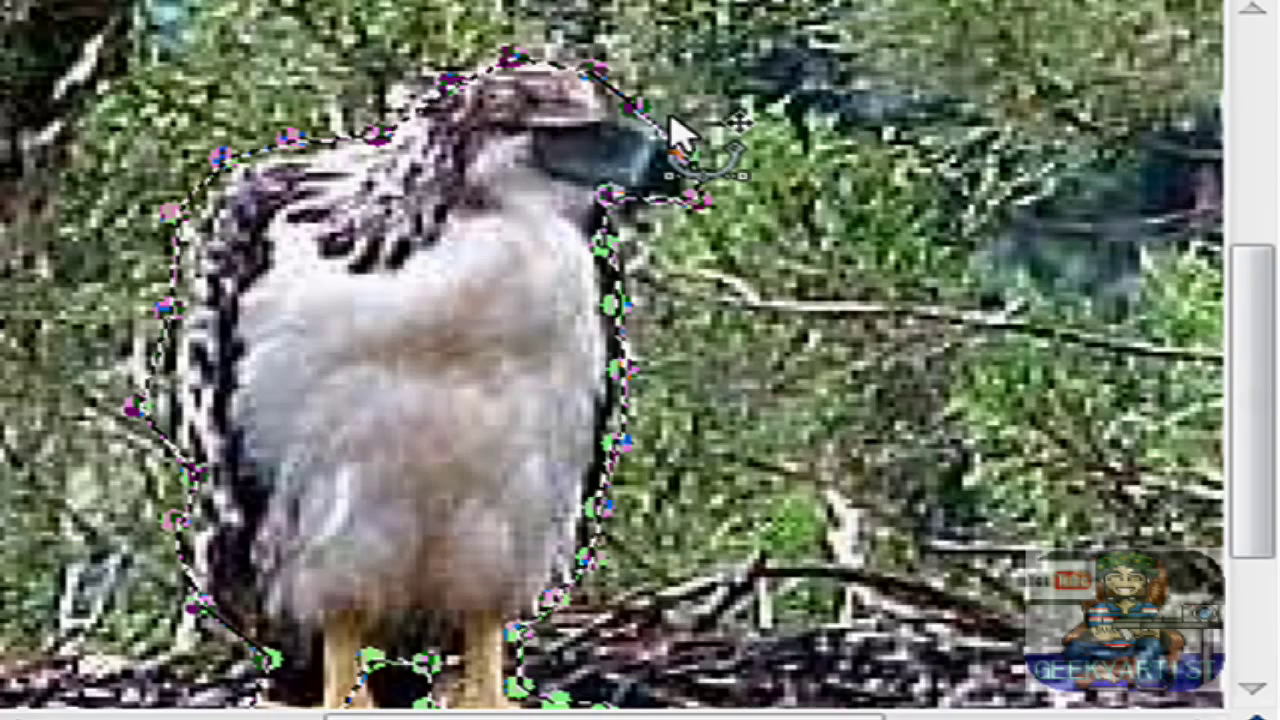
left_click_drag(1248, 320, 1251, 420)
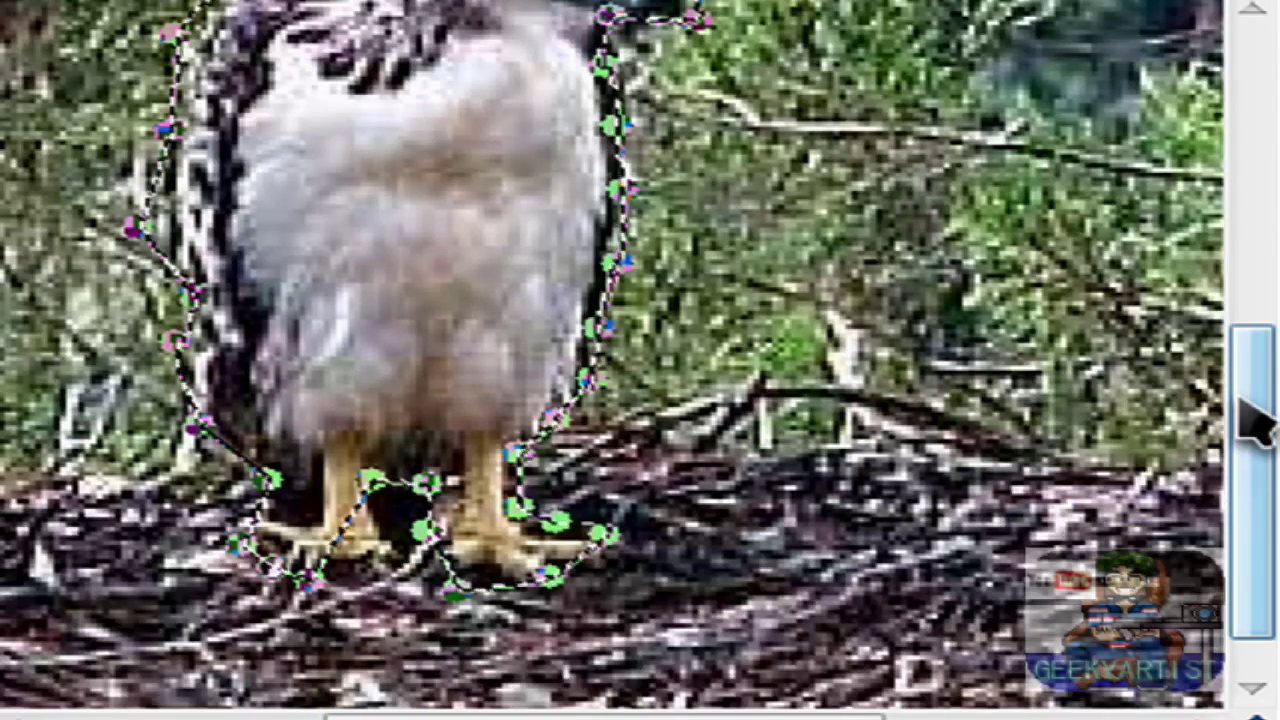
left_click_drag(495, 530, 380, 560)
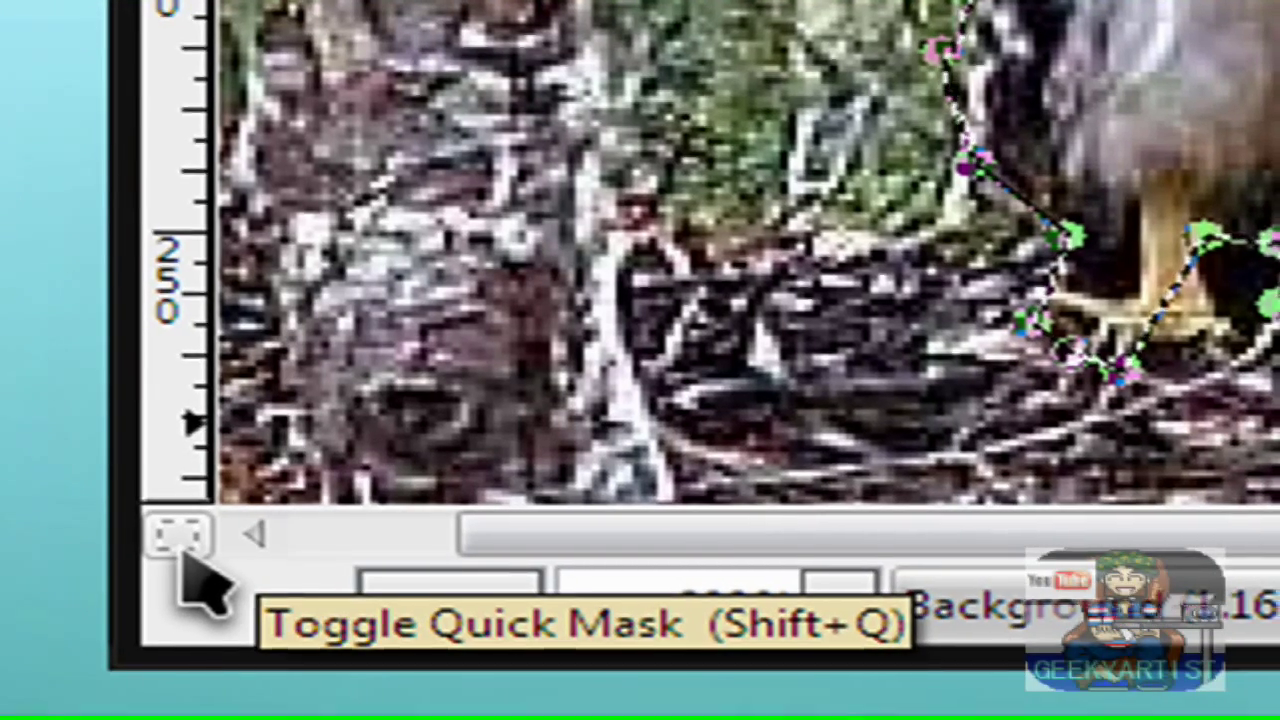
Turn on Quick Mask so the forest background turns red and the eagle stays clear
left_click(182, 540)
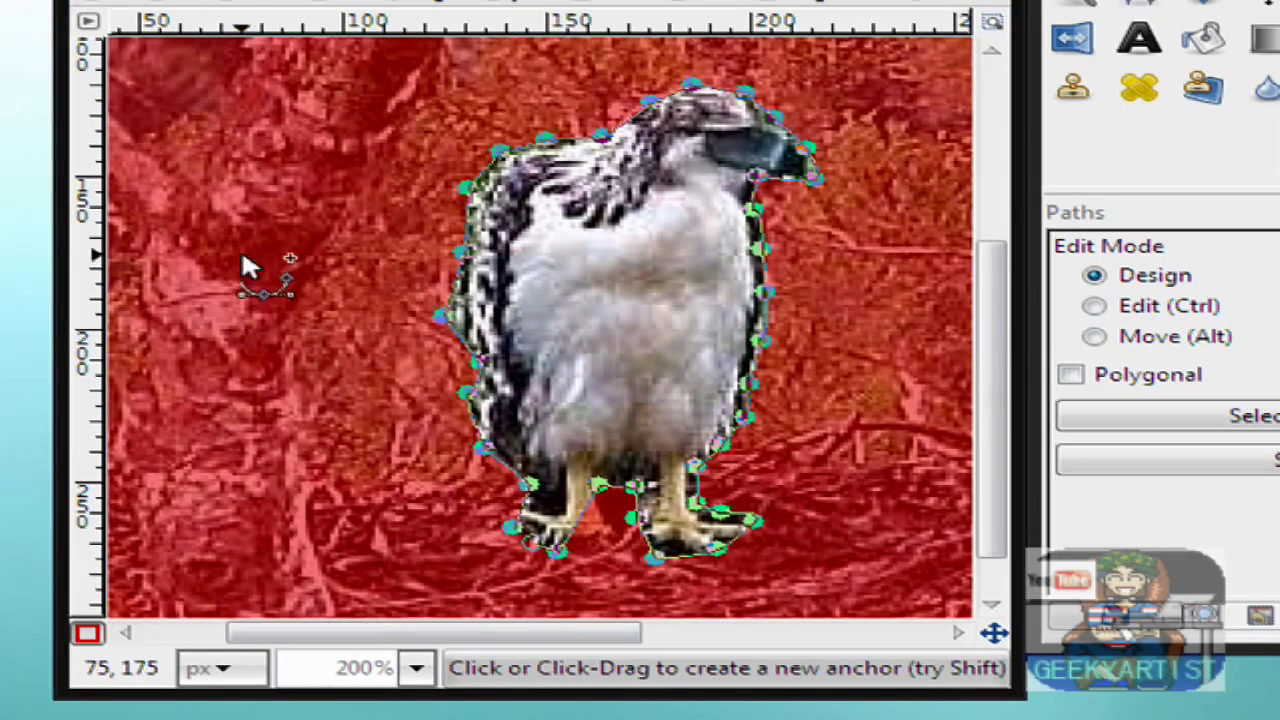
left_click_drag(997, 446, 1020, 251)
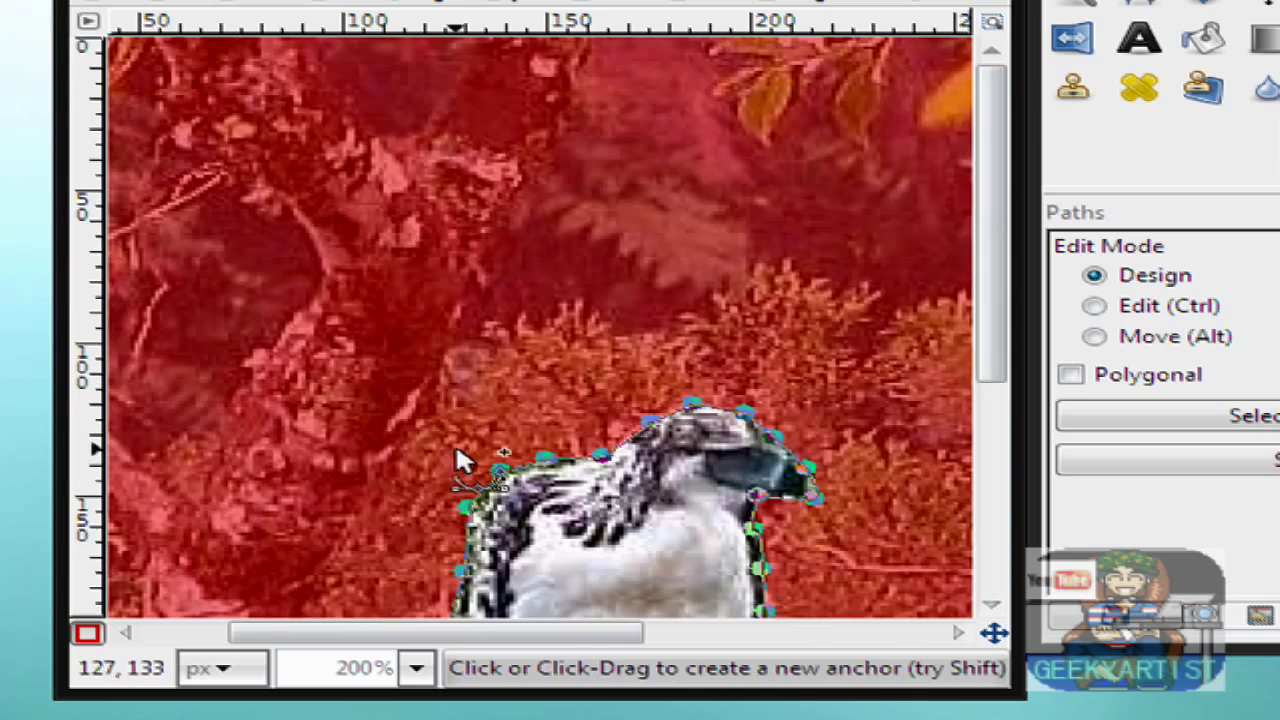
left_click_drag(1006, 194, 1003, 365)
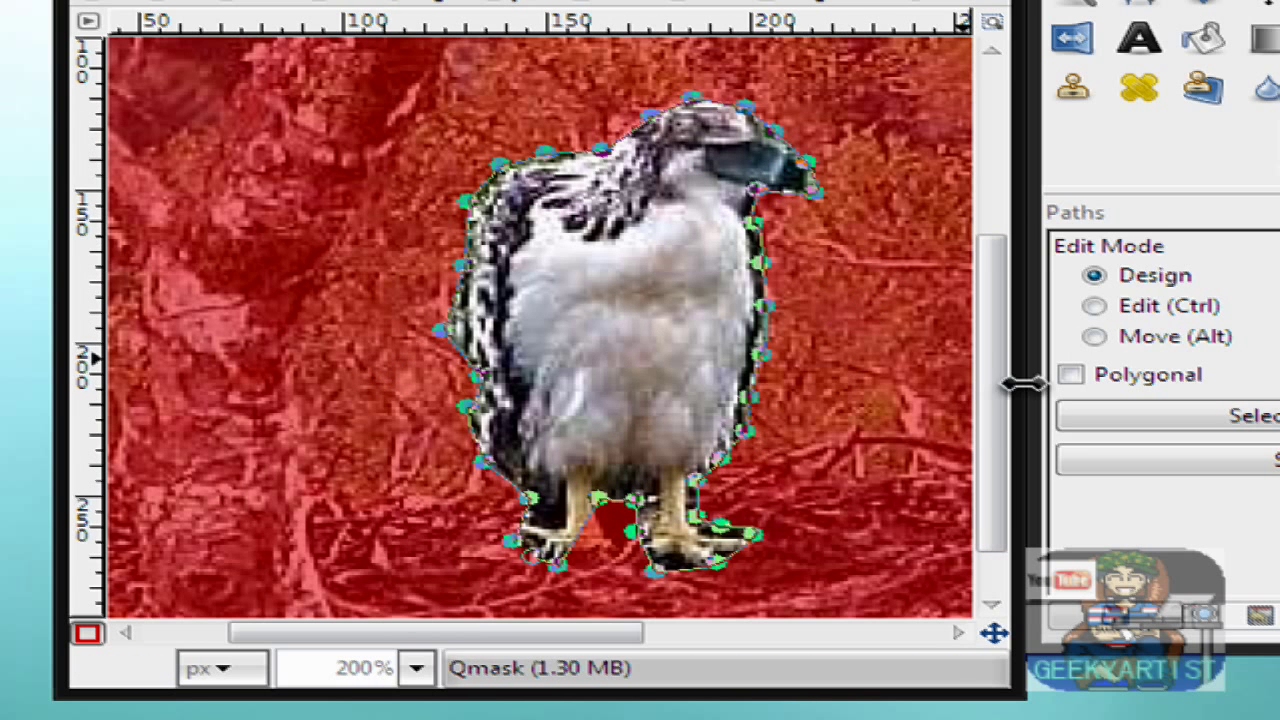
mouse_move(1006, 391)
left_mouse_down()
mouse_move(986, 143)
mouse_move(986, 409)
mouse_move(1000, 333)
mouse_move(1000, 386)
left_mouse_up()
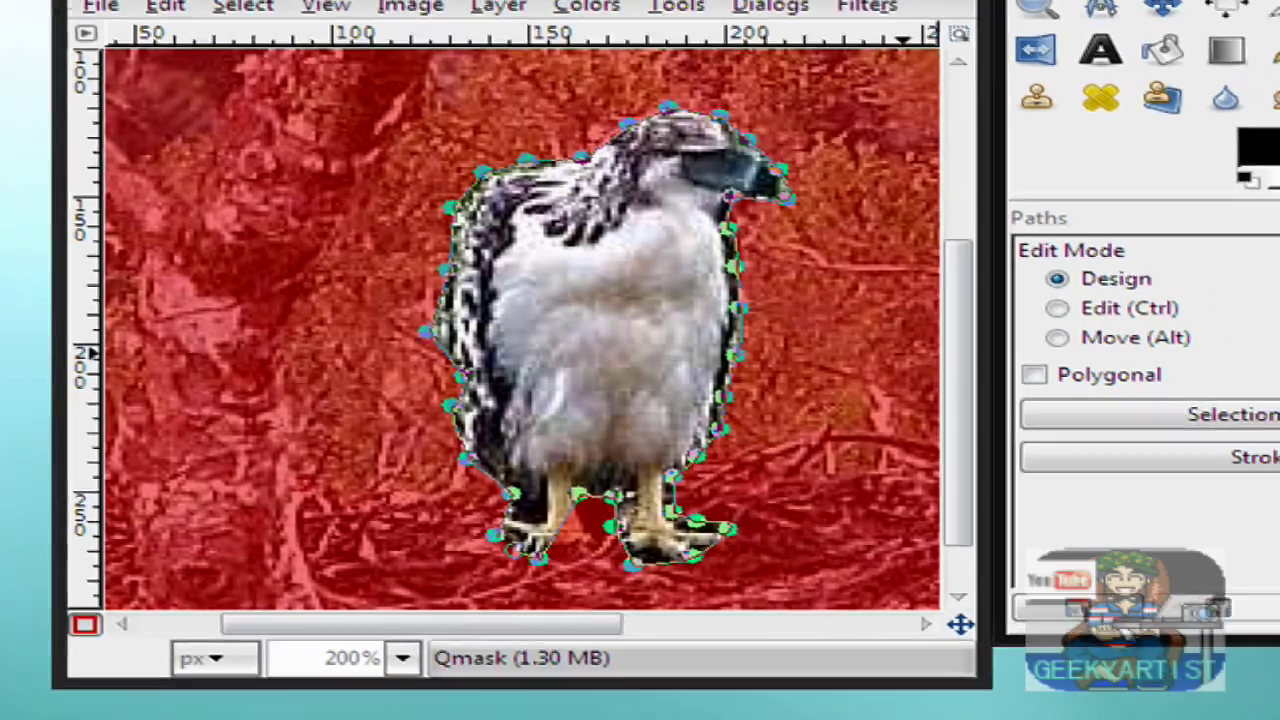
Choose the Paintbrush with a black foreground colour and the brush scale reduced to 1.07
key("p")
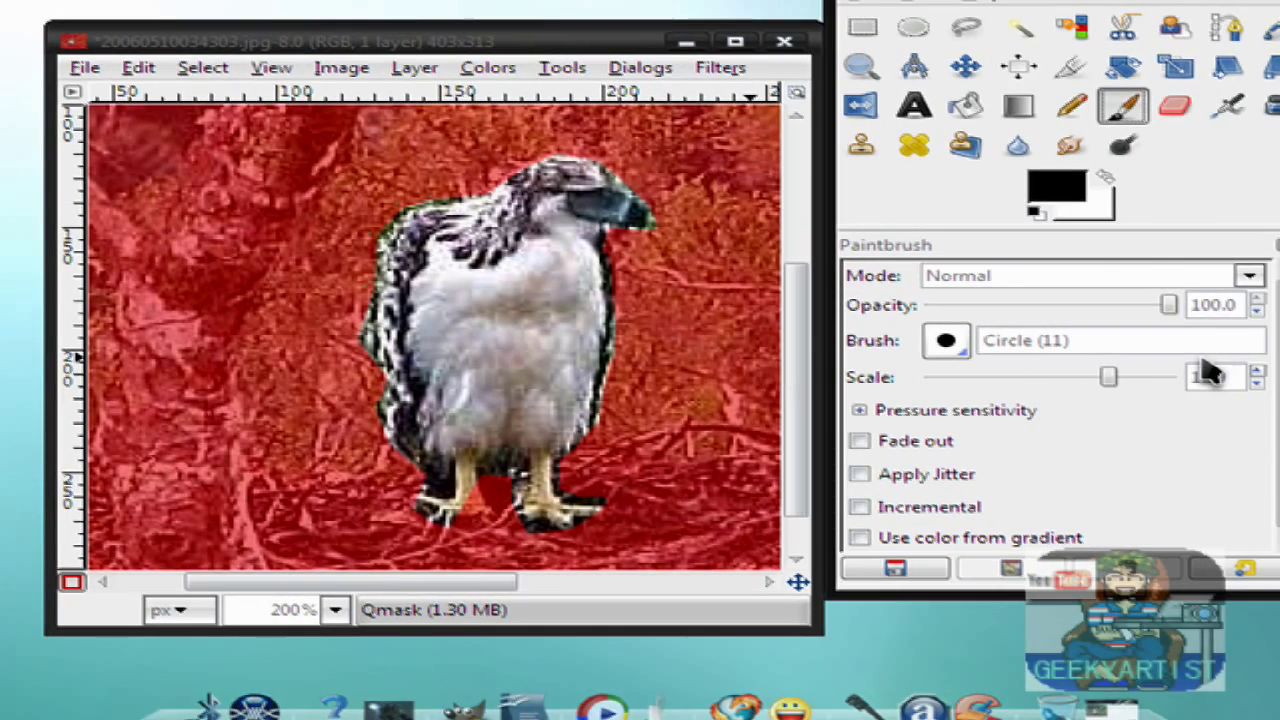
left_click(1058, 208)
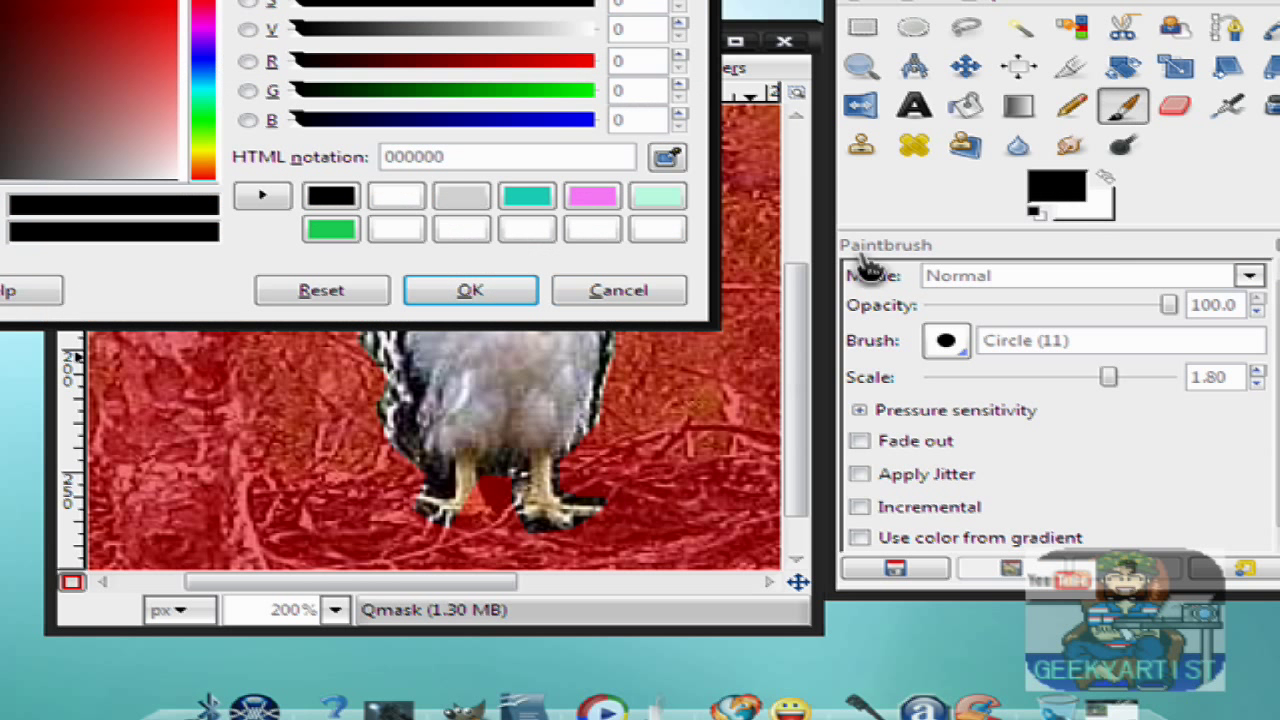
left_click(505, 295)
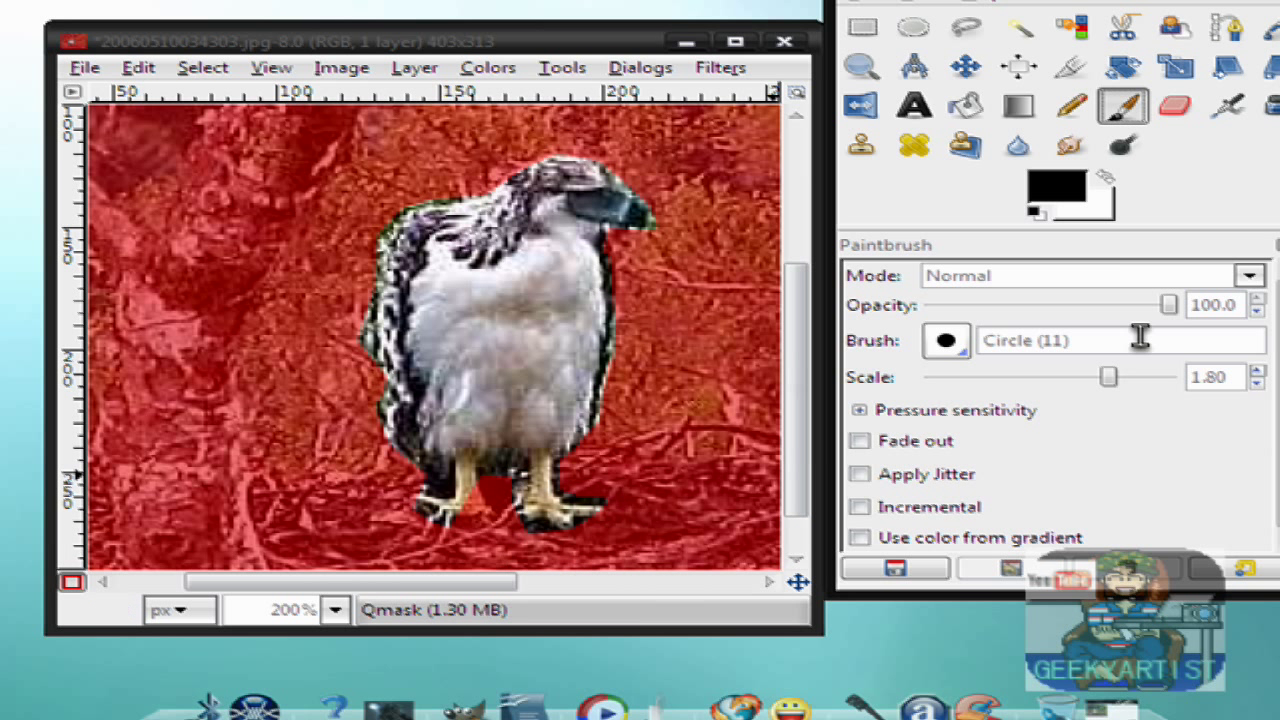
left_click_drag(1108, 377, 1052, 381)
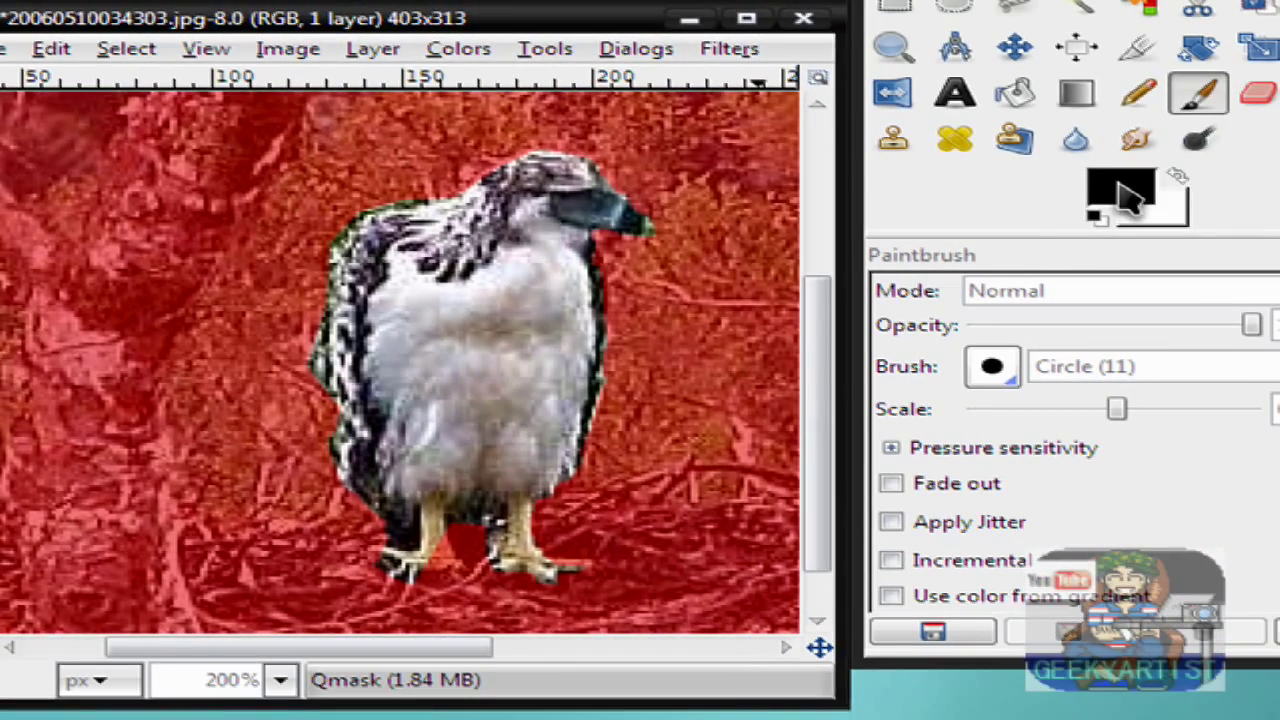
Paint the Quick Mask edges around the legs and talons, alternating white, black, then white
left_click(1124, 193)
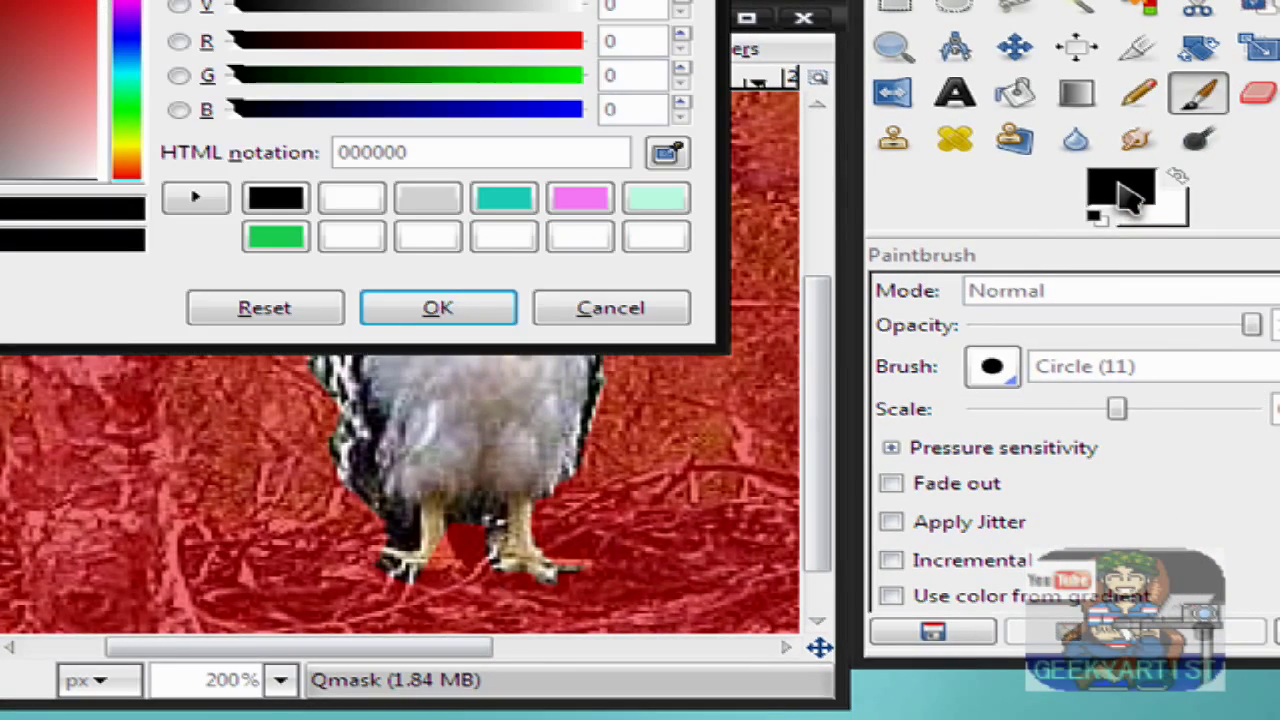
left_click(388, 204)
left_click(503, 318)
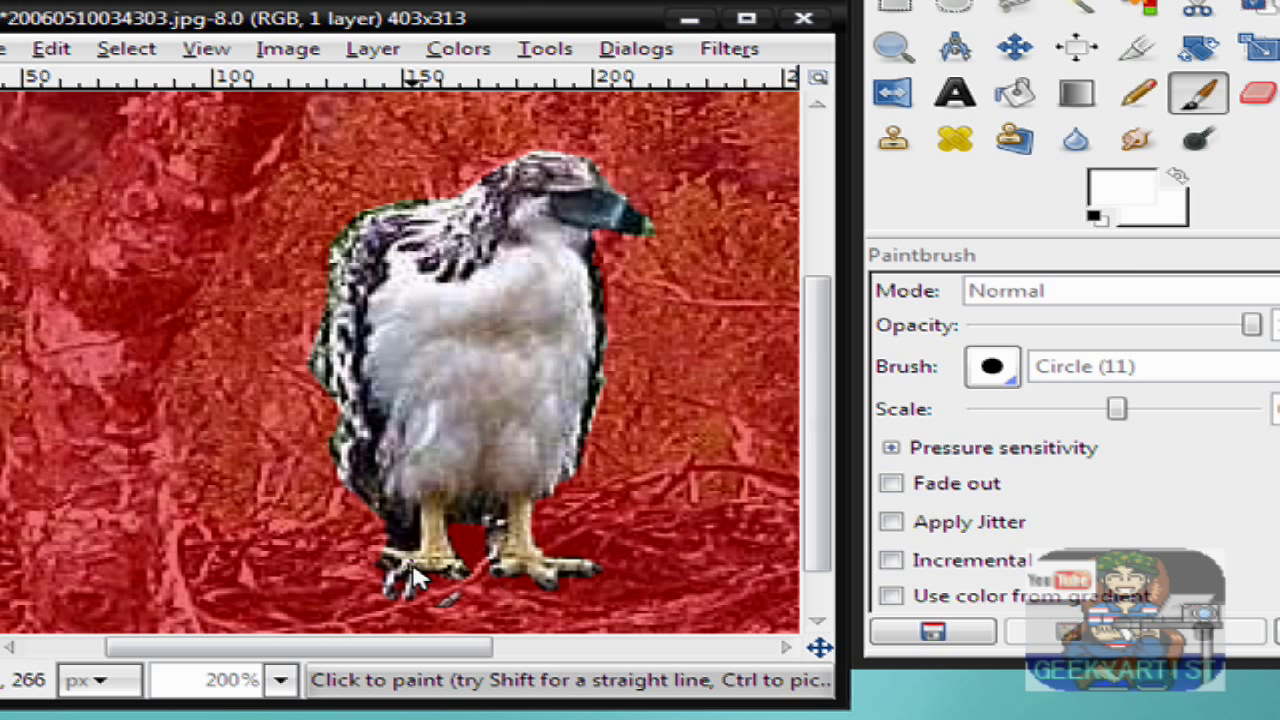
left_click(1160, 192)
left_click(352, 198)
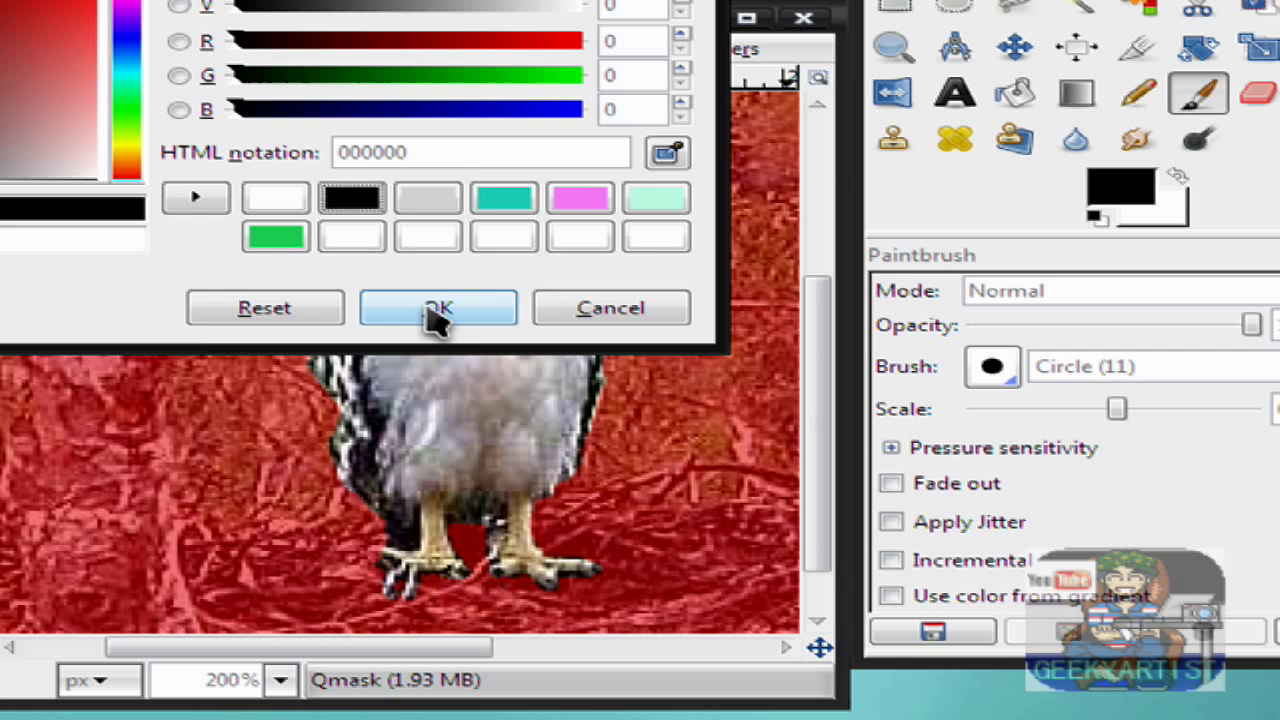
left_click(437, 308)
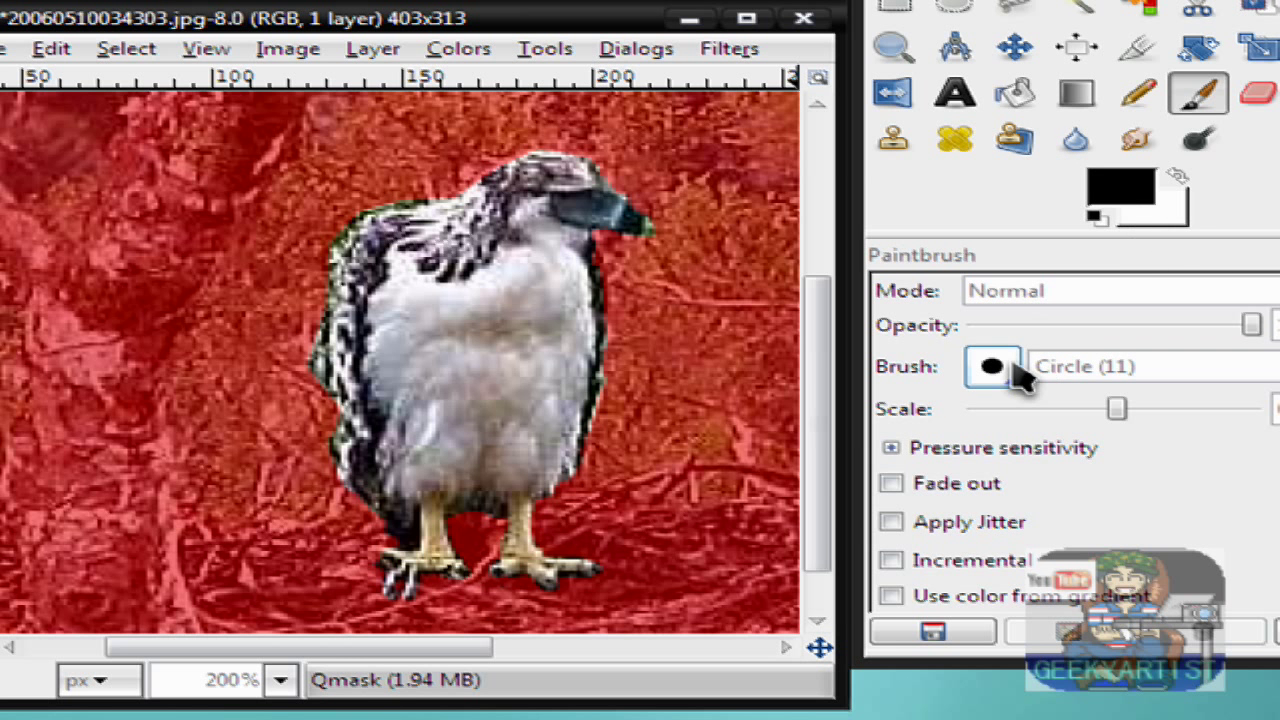
left_click(1122, 192)
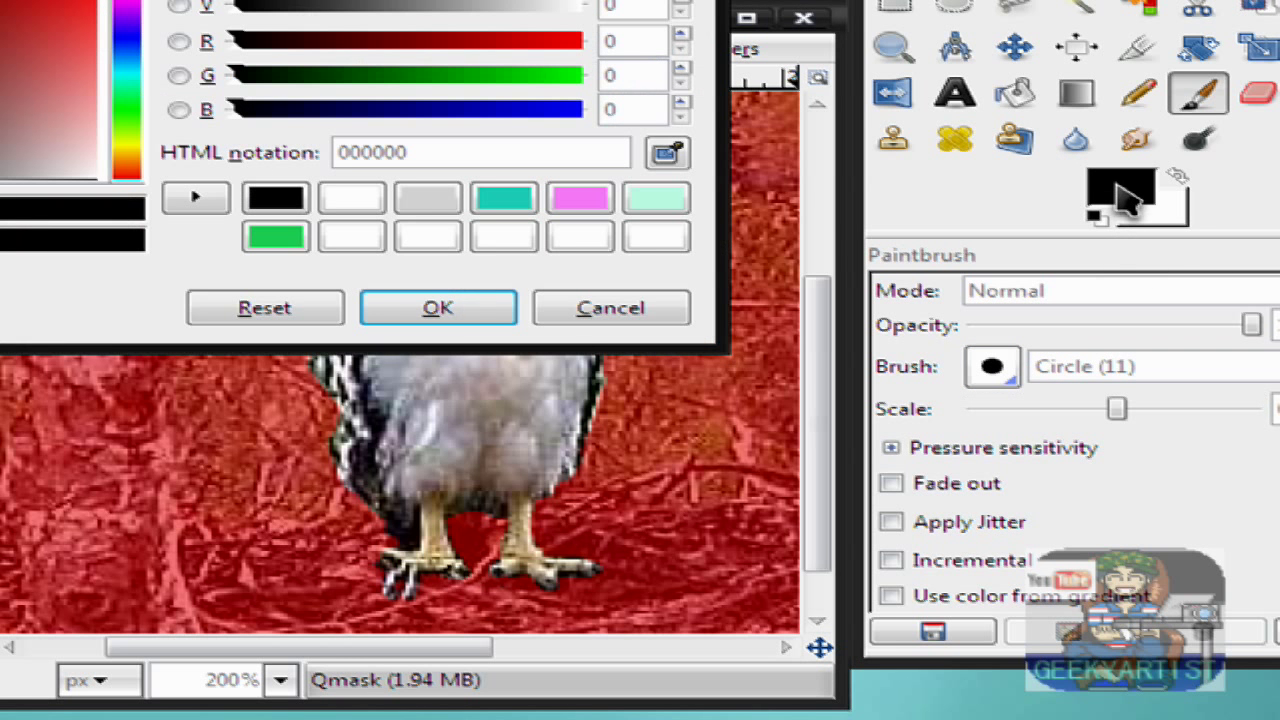
left_click(432, 238)
left_click(445, 306)
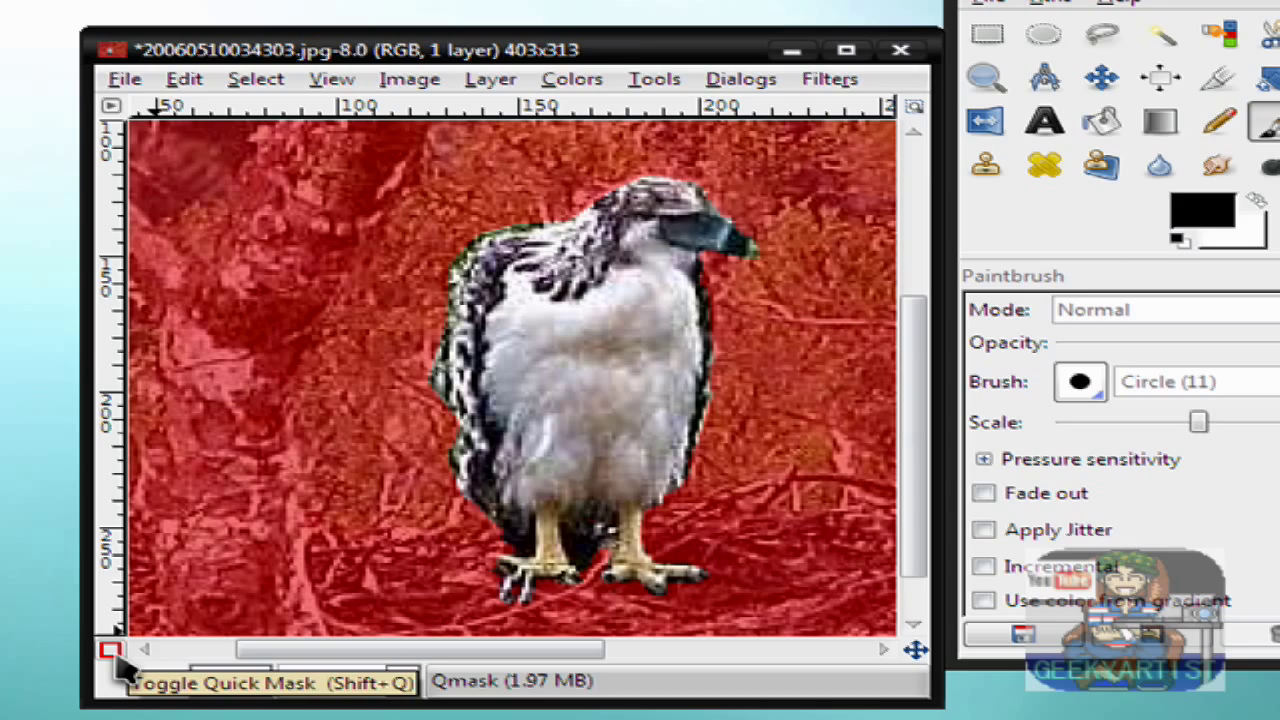
Convert the Quick Mask back into a selection and undo the earlier sharpening
left_click(112, 652)
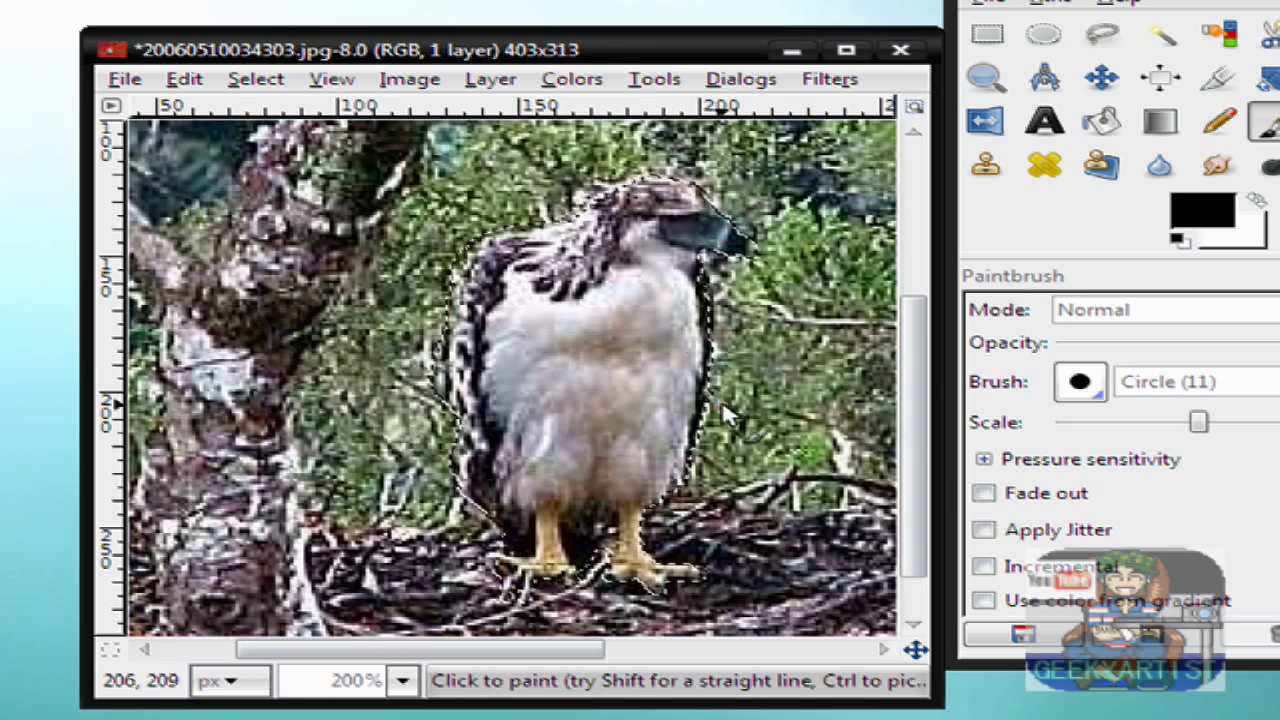
left_click_drag(918, 350, 918, 255)
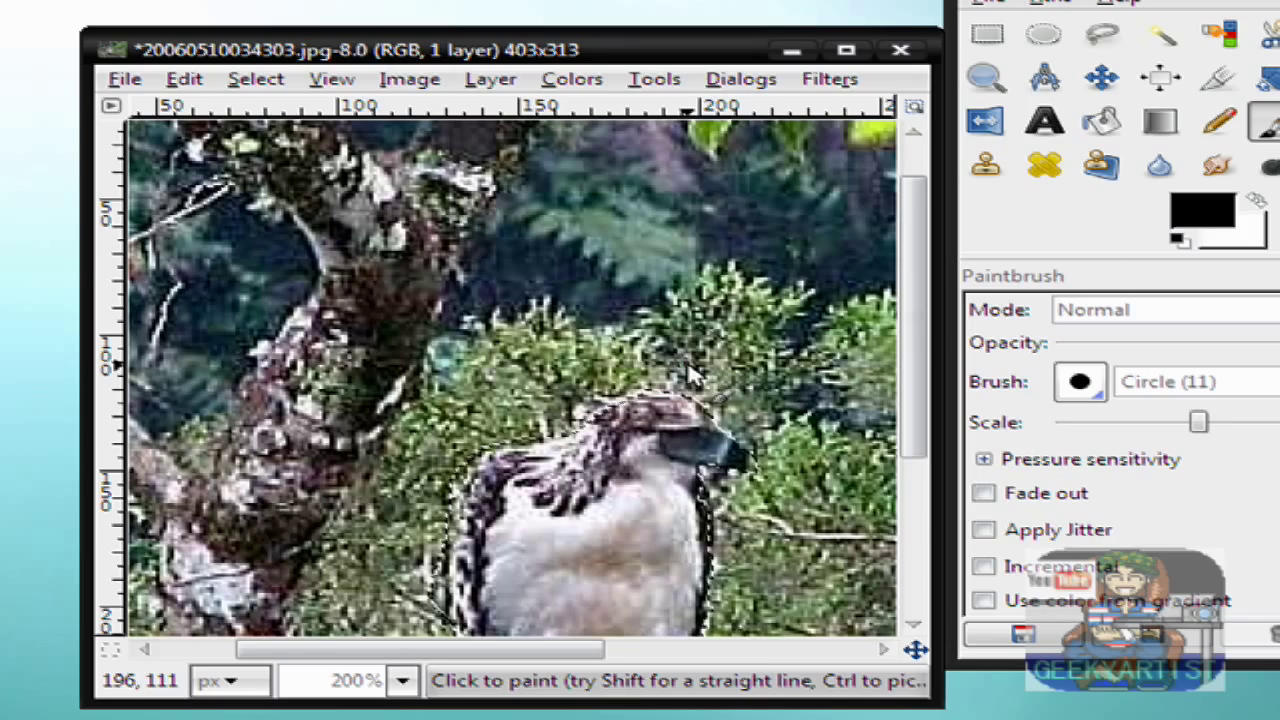
key("ctrl+z")
scroll(706, 350, "down", 2)
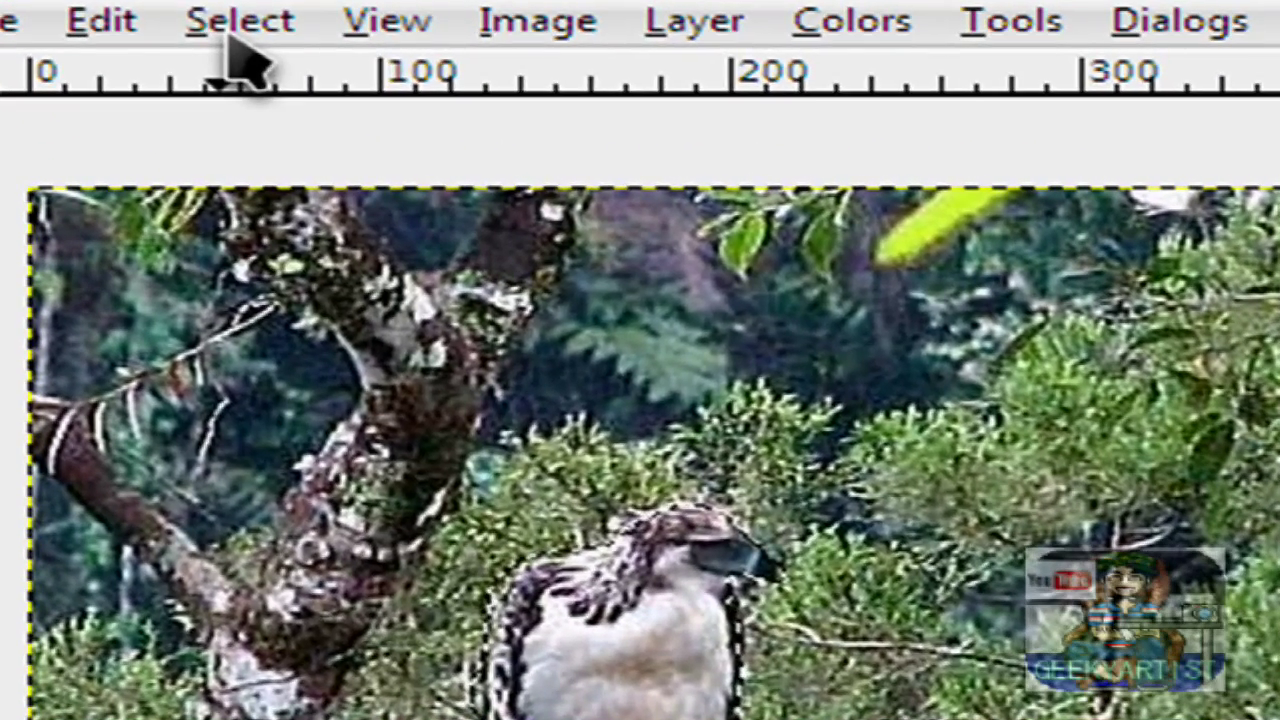
Invert the selection and apply a 5 px Gaussian Blur to the background
left_click(240, 50)
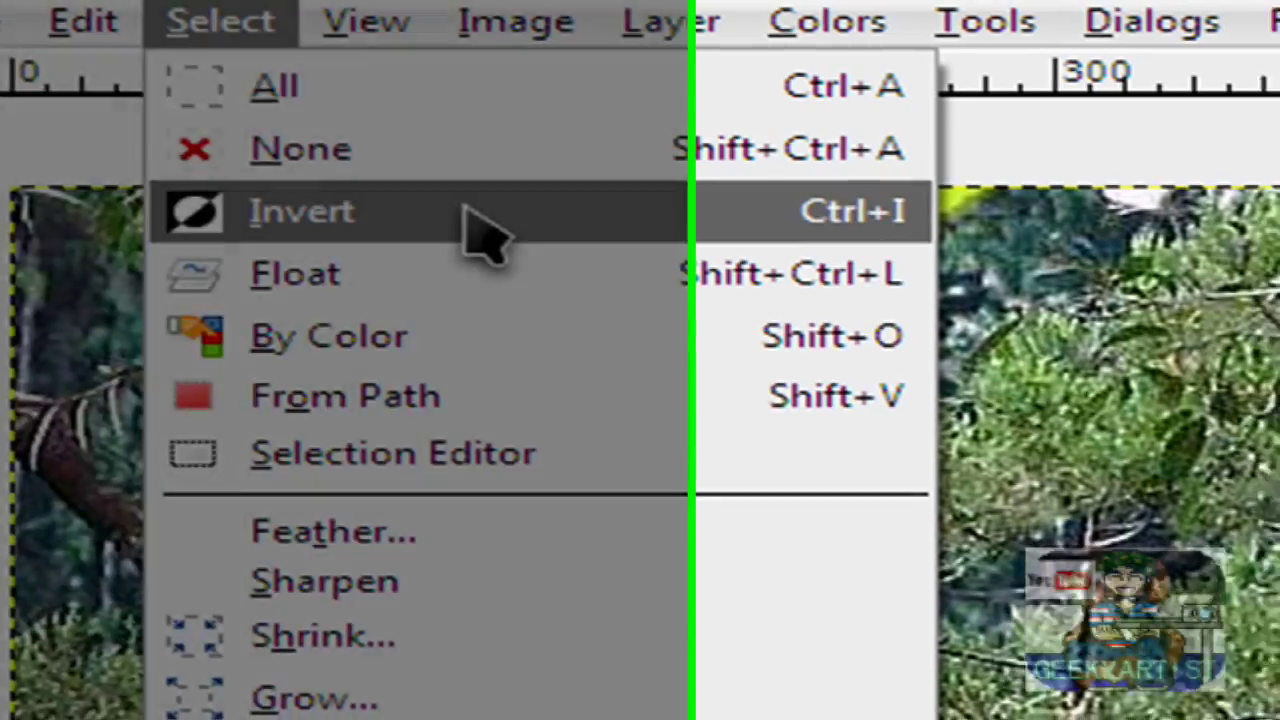
left_click(489, 212)
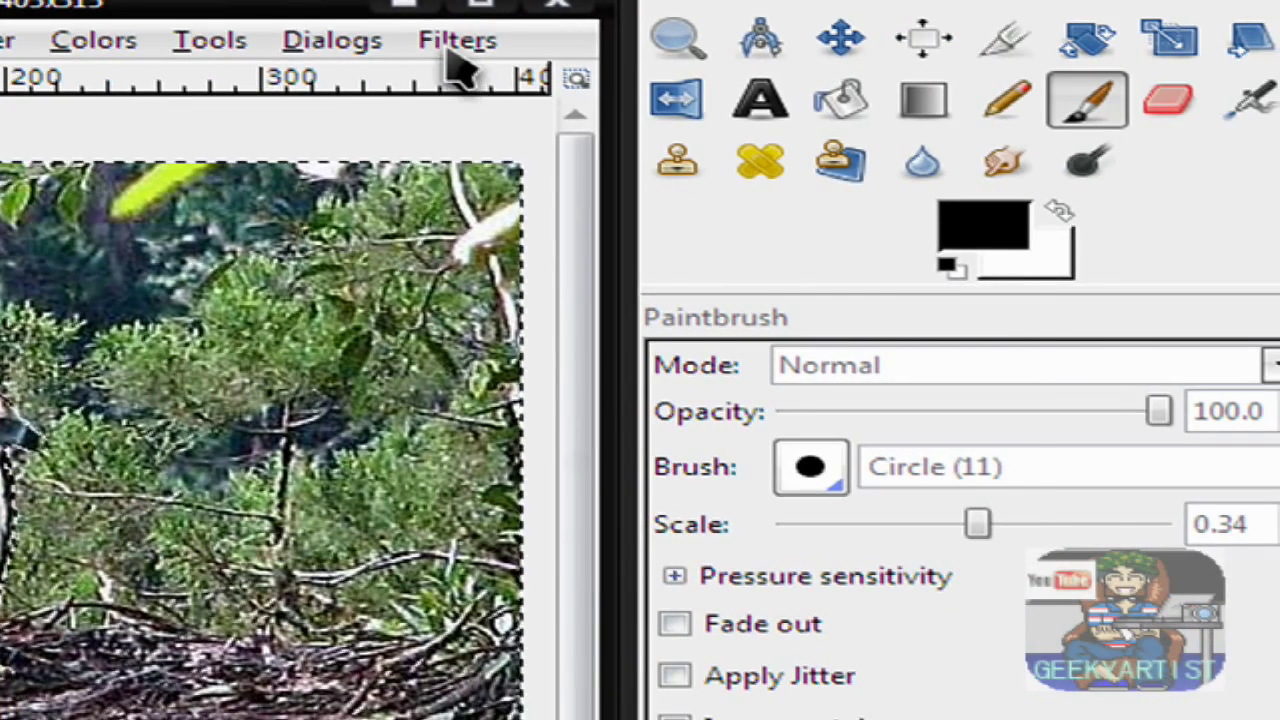
left_click(726, 47)
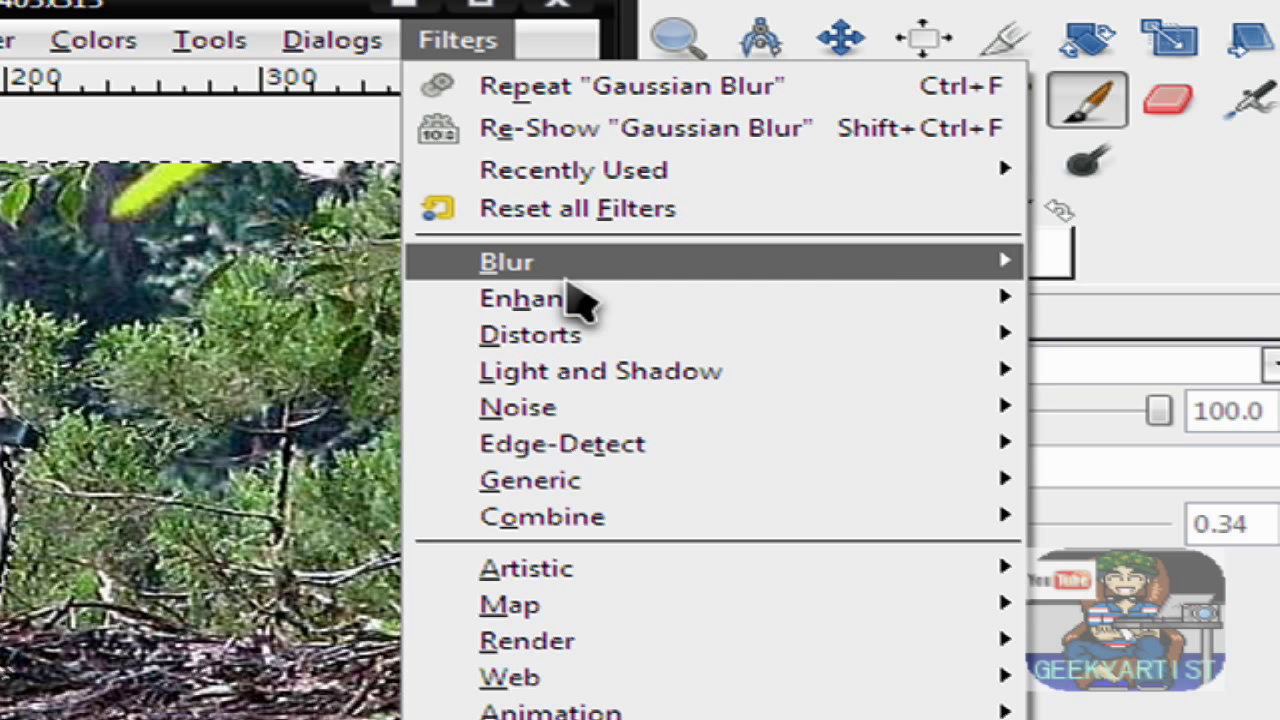
mouse_move(566, 272)
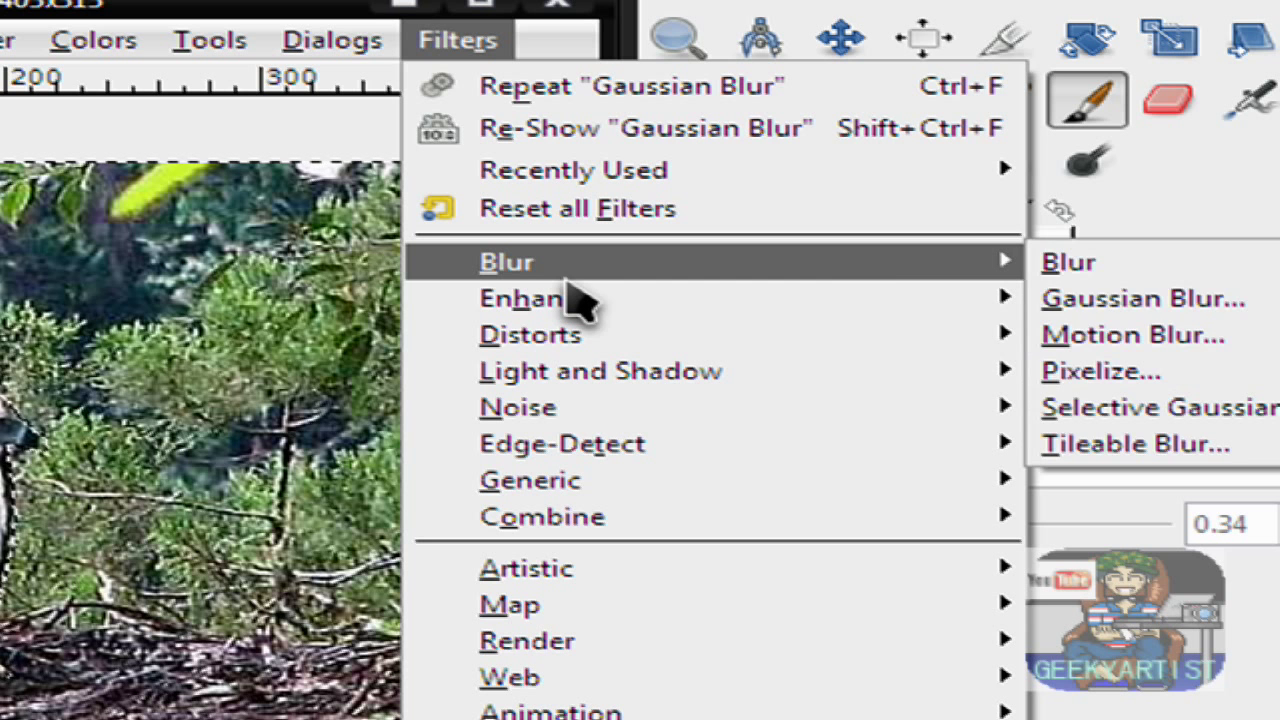
left_click(1175, 302)
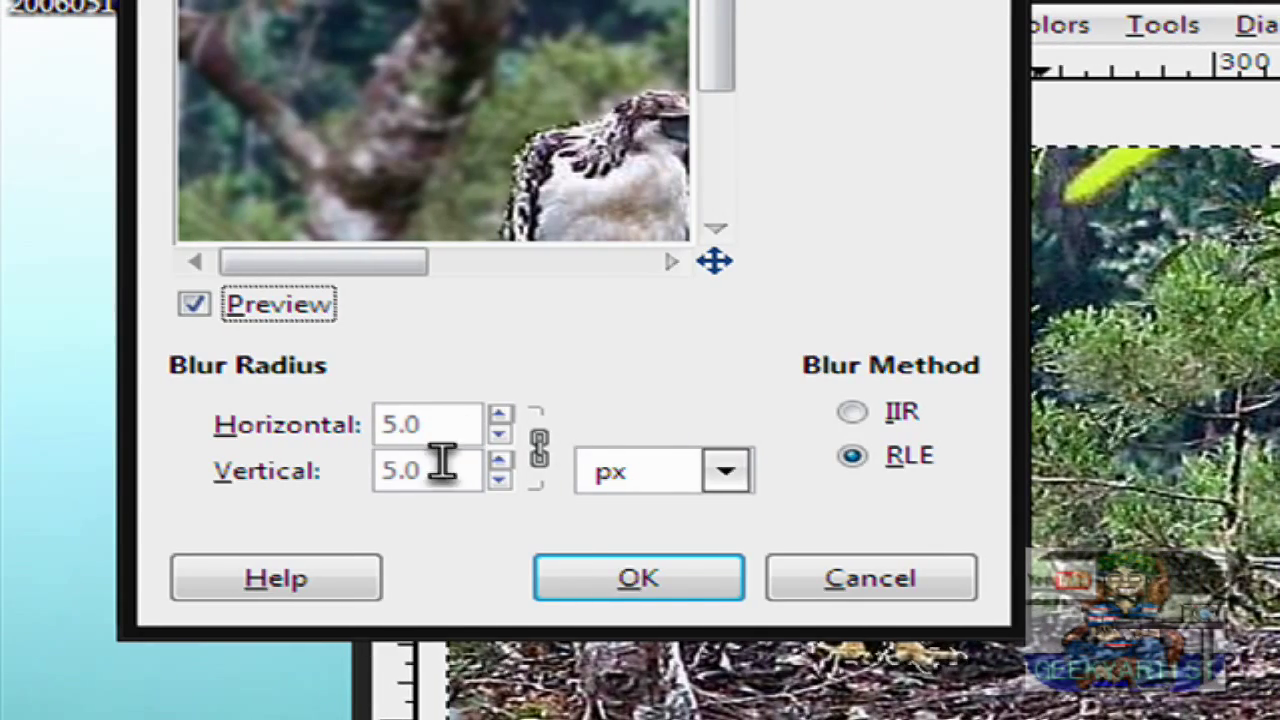
left_click(660, 590)
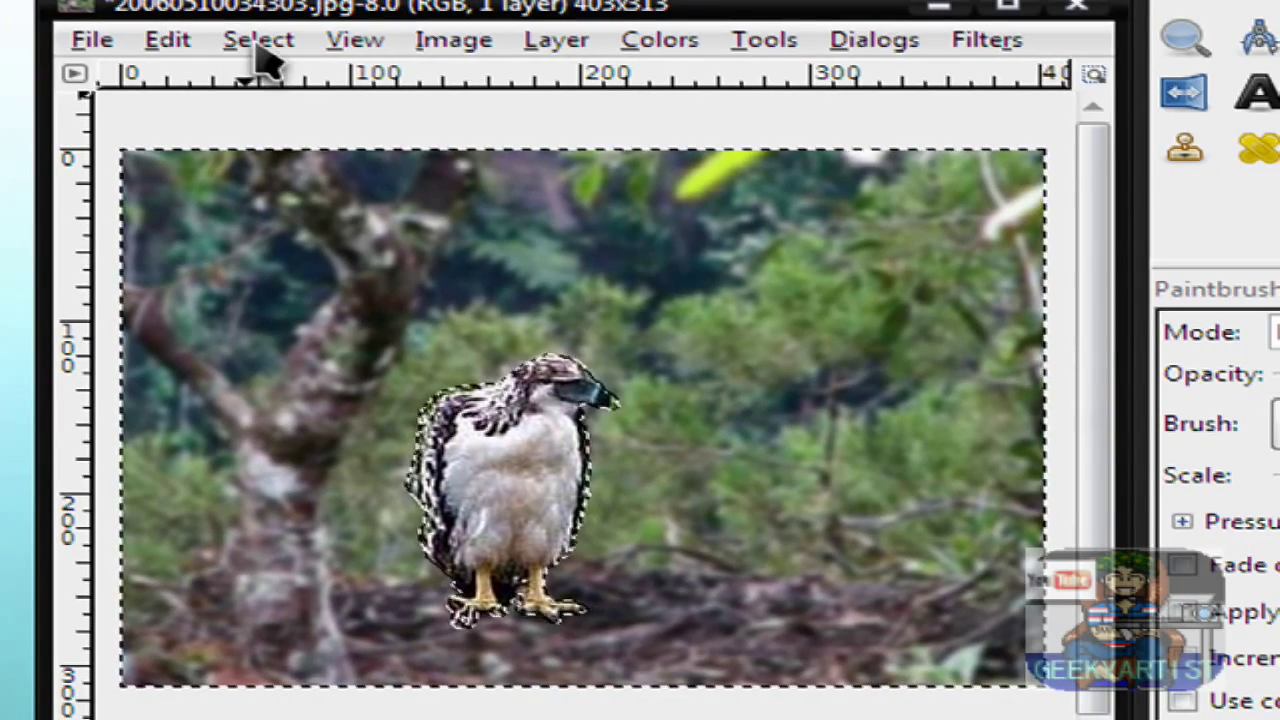
Deselect, save as eagle.jpg on the Desktop at JPEG quality 85, and close the image
left_click(487, 30)
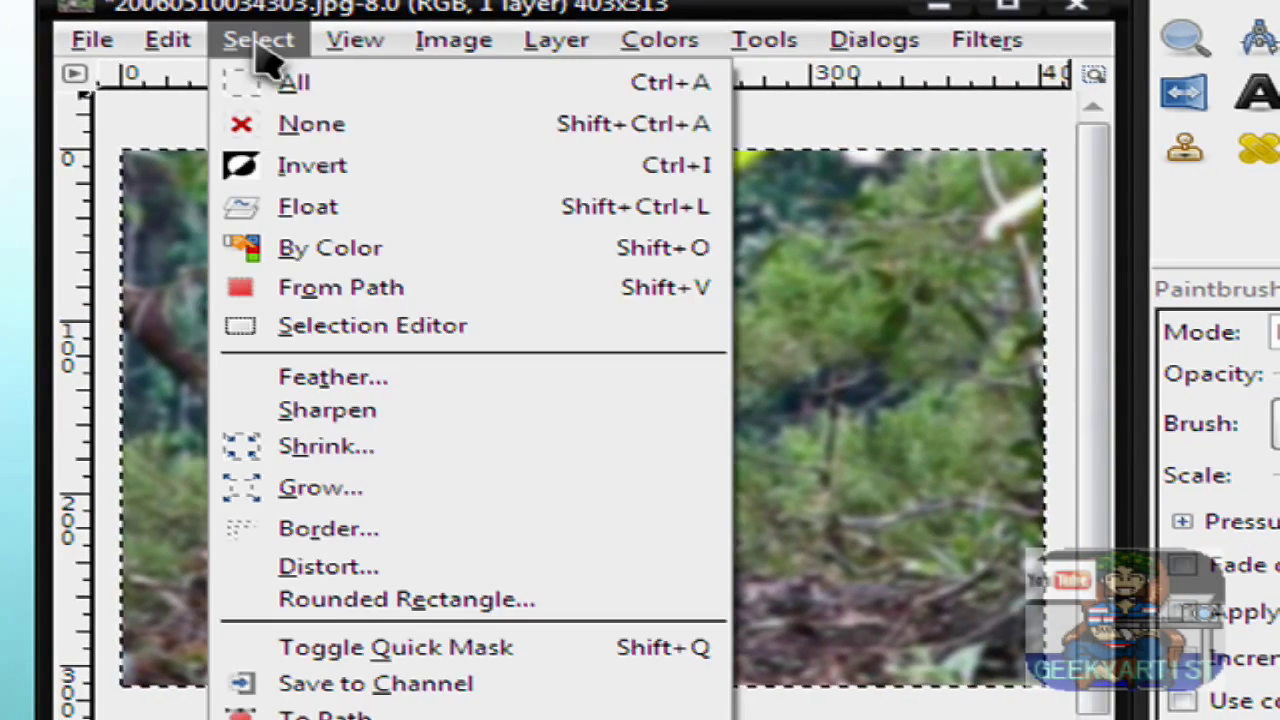
left_click(316, 125)
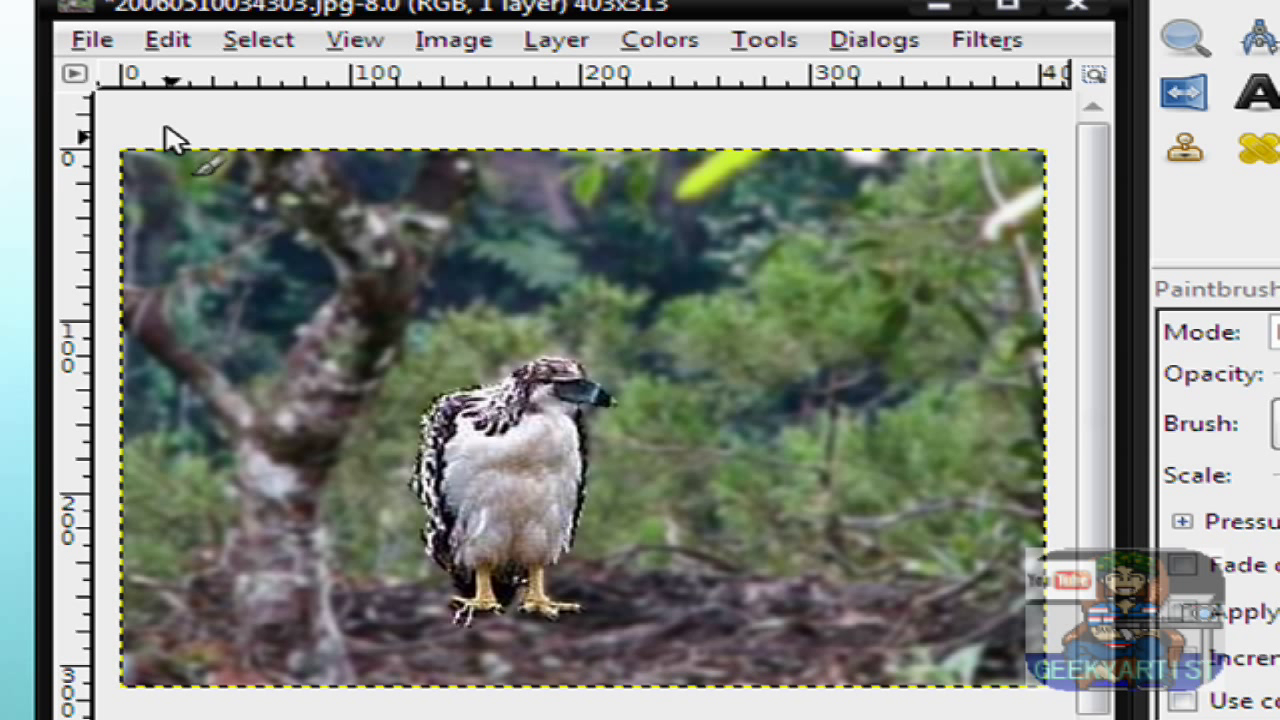
left_click(100, 40)
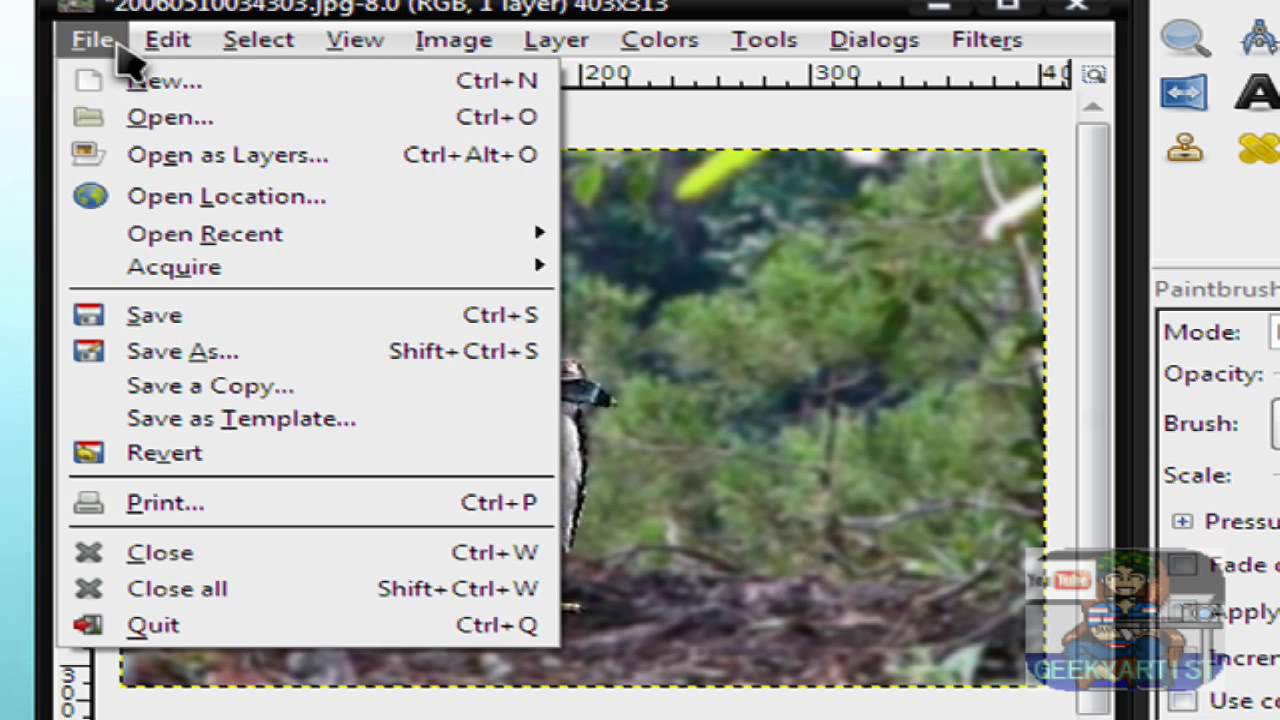
left_click(270, 349)
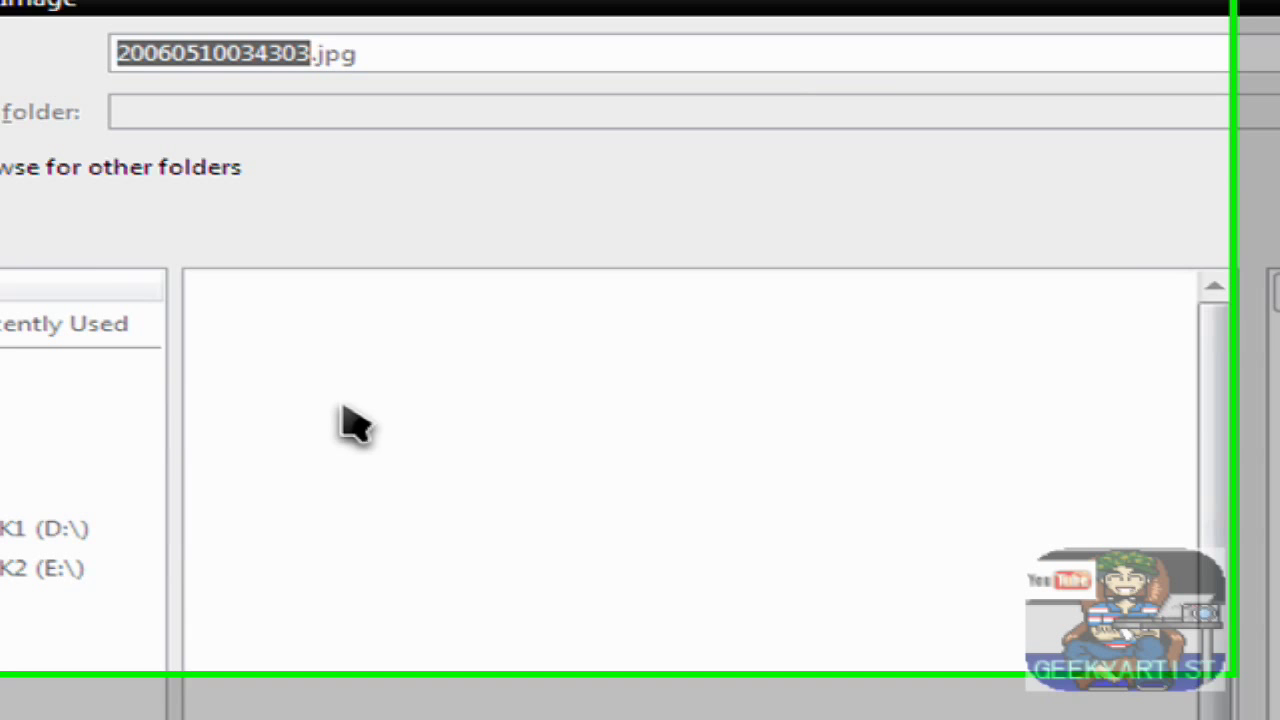
type("eagle")
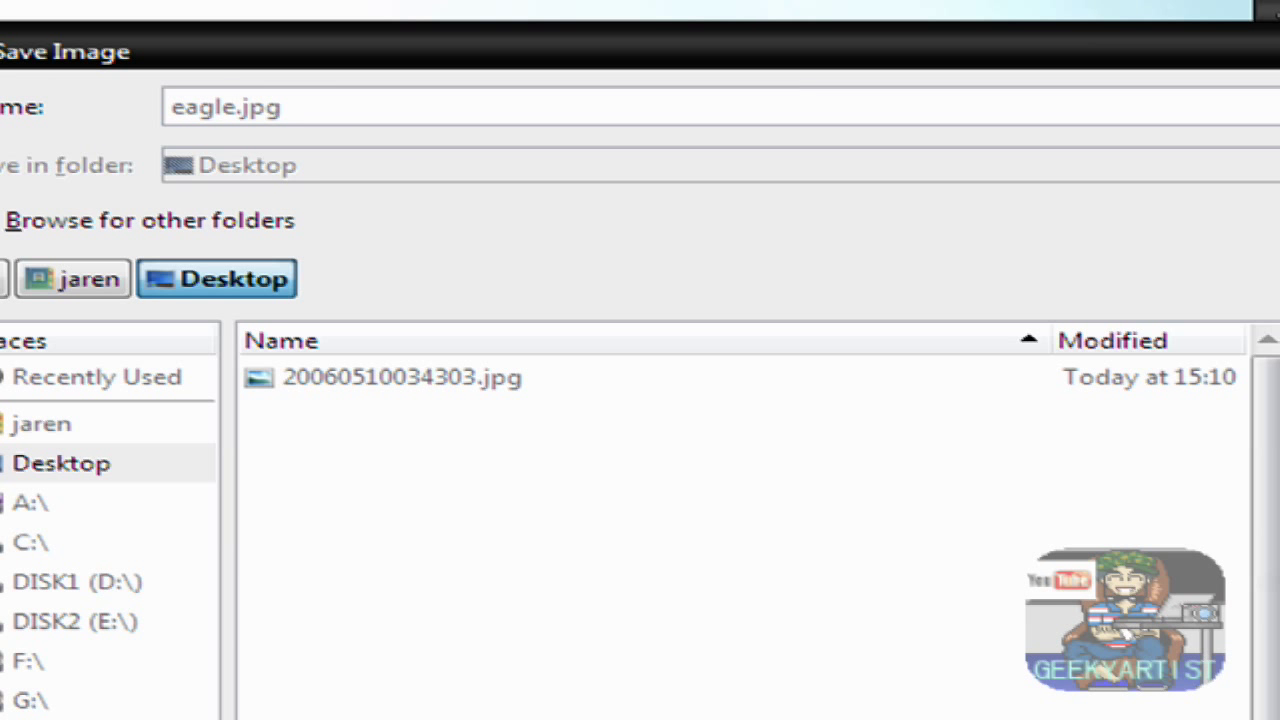
key("Return")
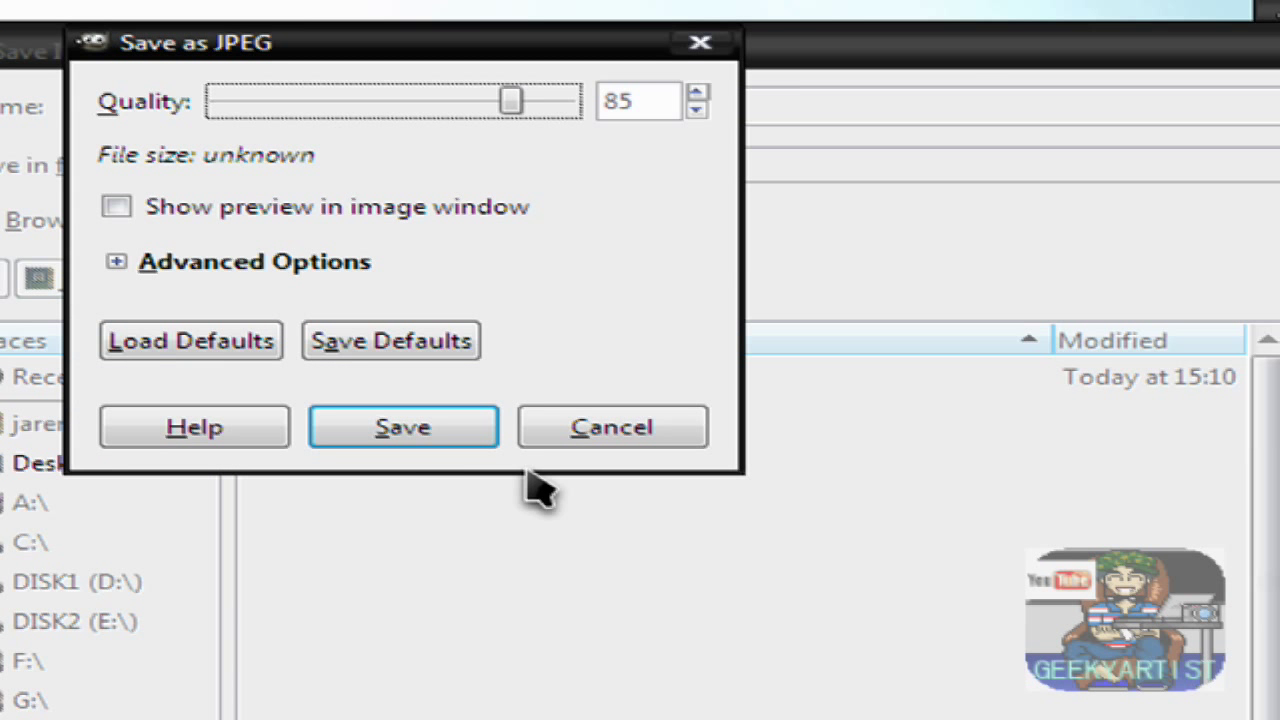
left_click(460, 435)
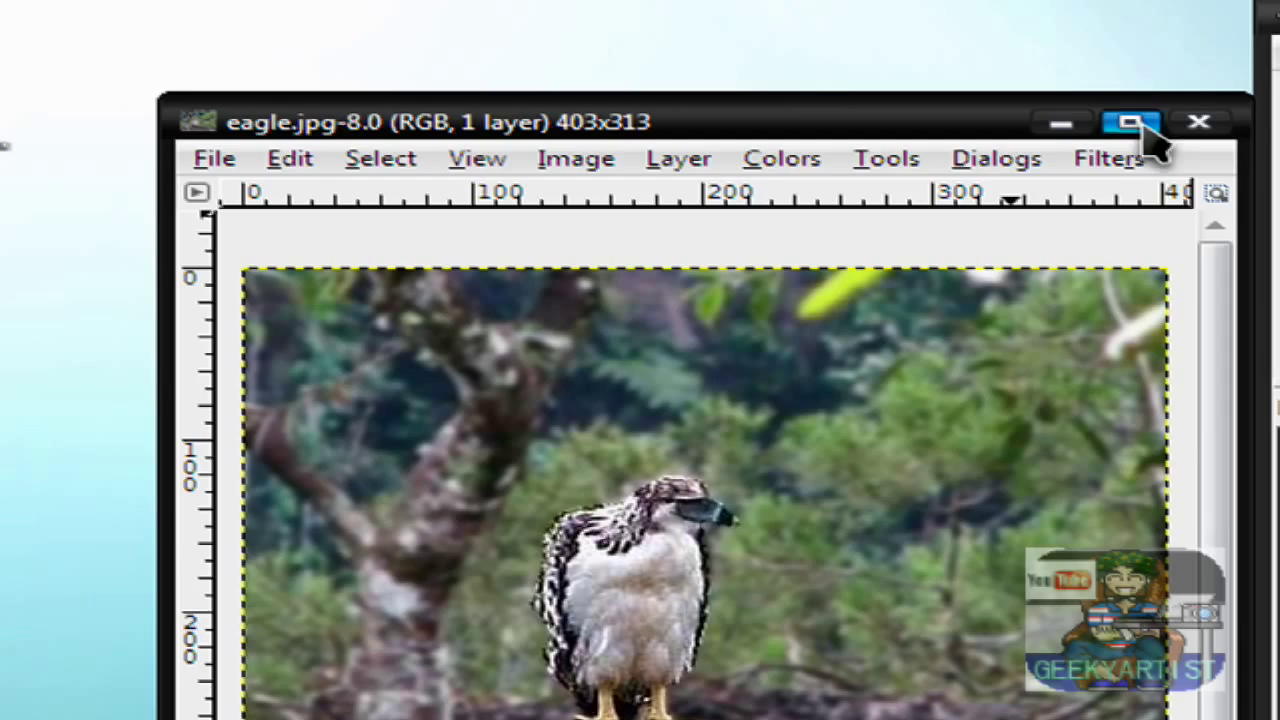
left_click(1061, 121)
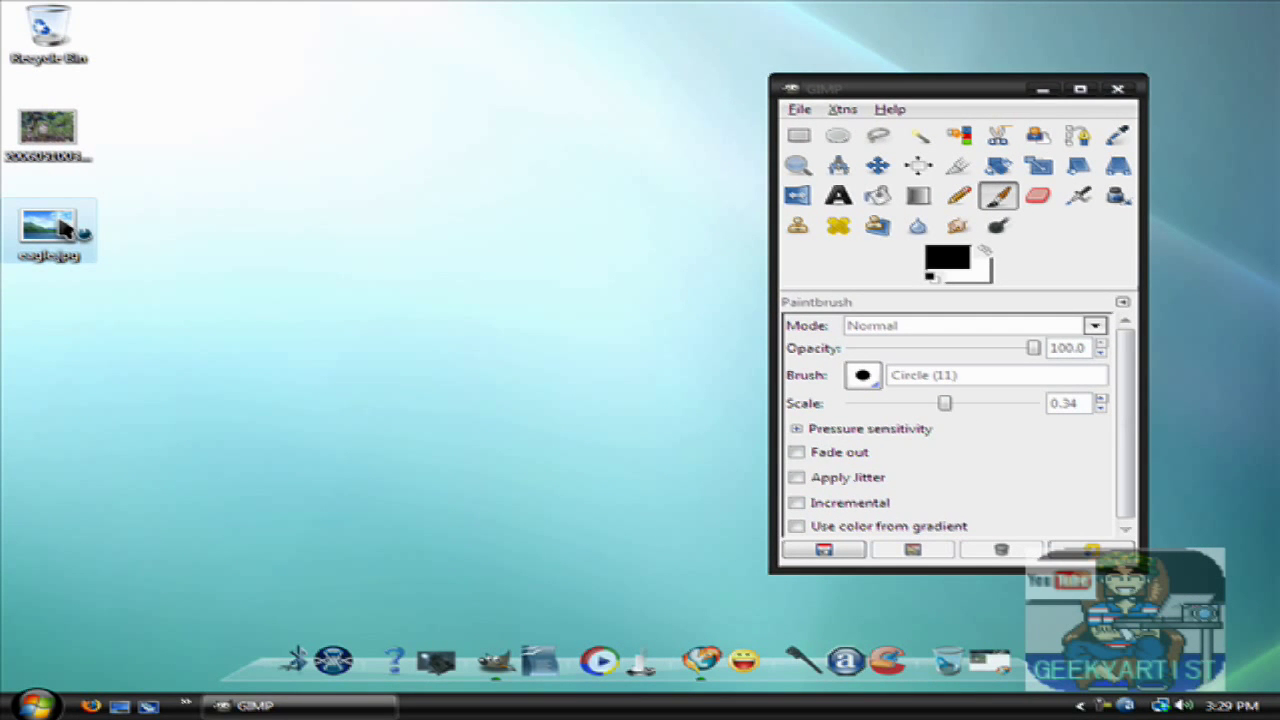
double_click(65, 230)
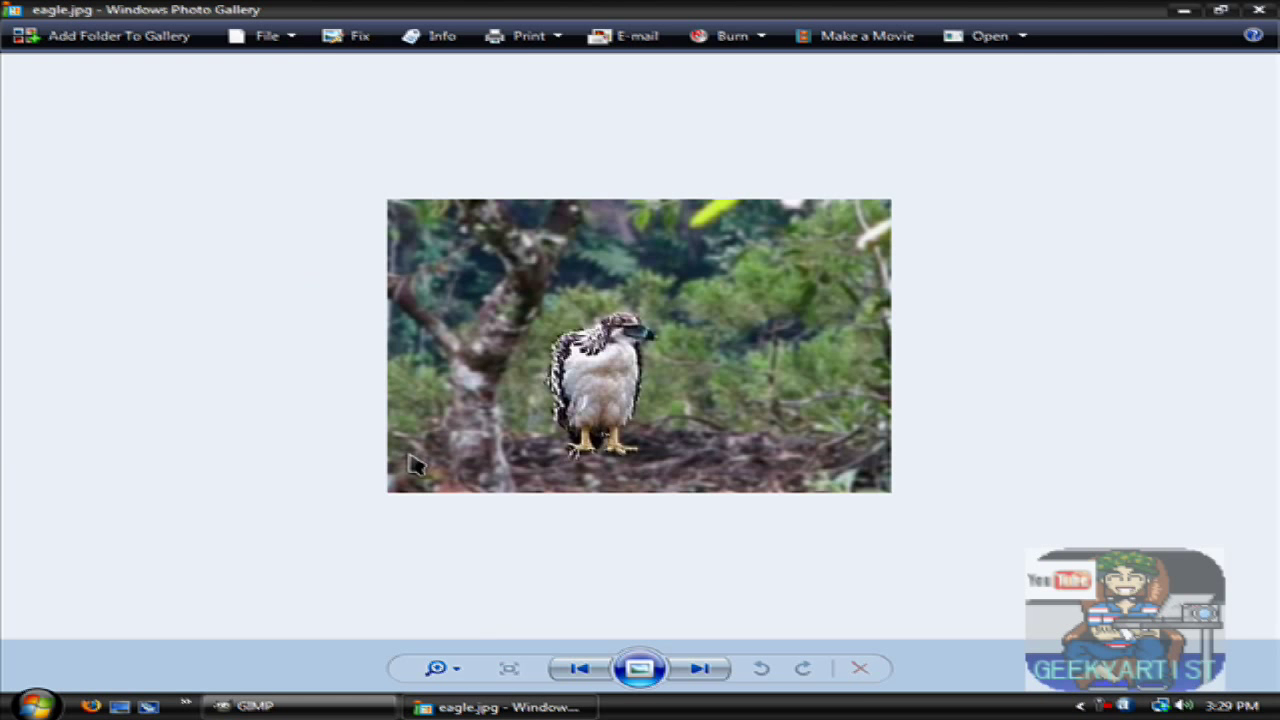
left_click(438, 668)
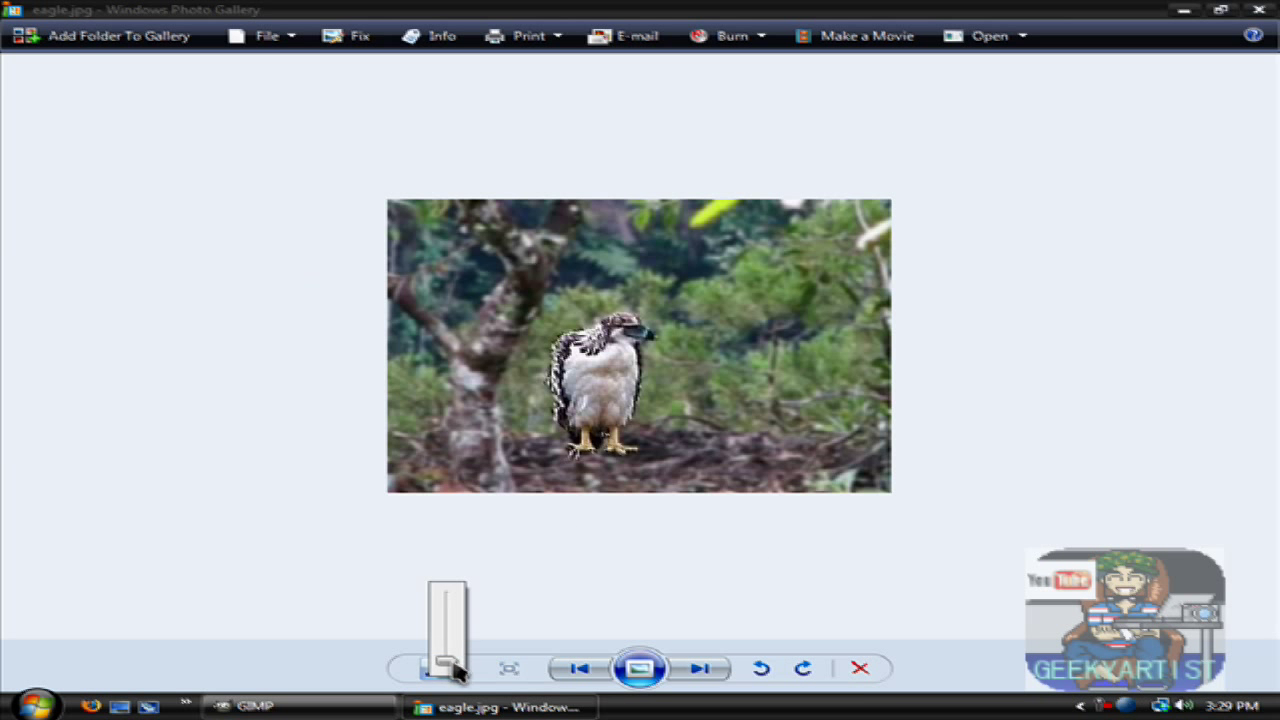
mouse_move(443, 666)
left_mouse_down()
mouse_move(458, 648)
mouse_move(457, 660)
left_mouse_up()
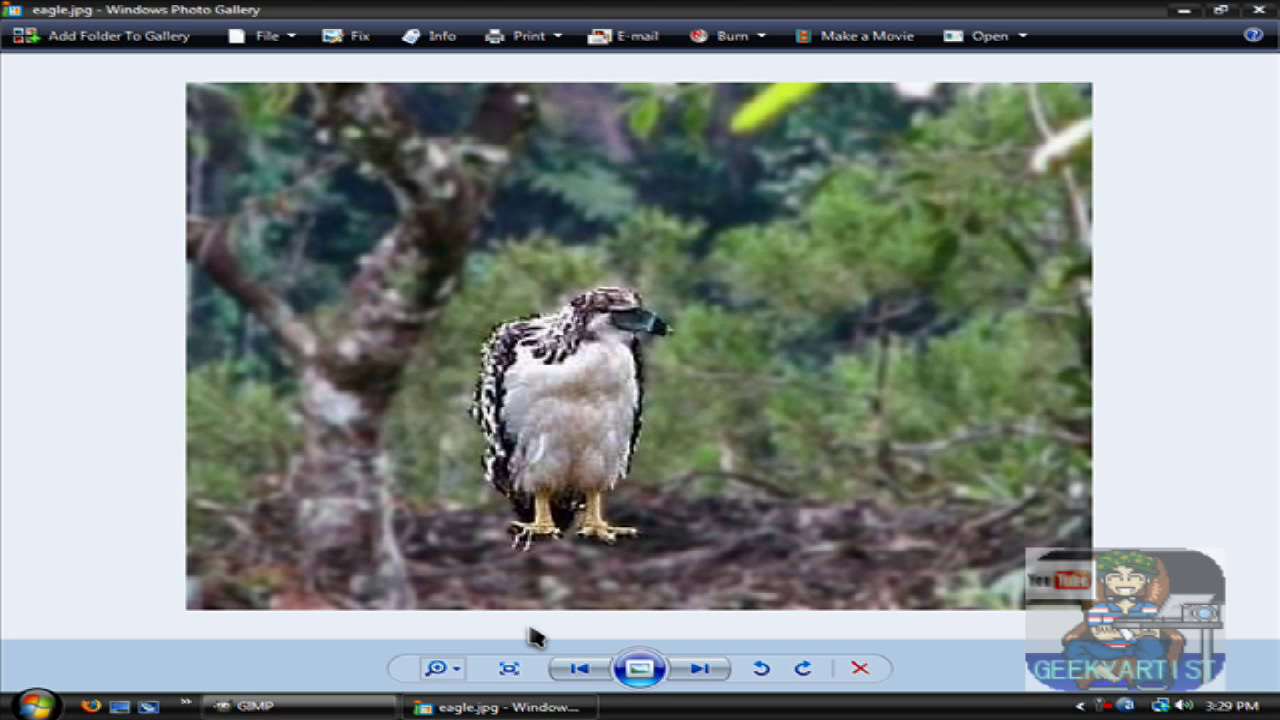
left_click(459, 669)
left_click_drag(459, 669, 456, 684)
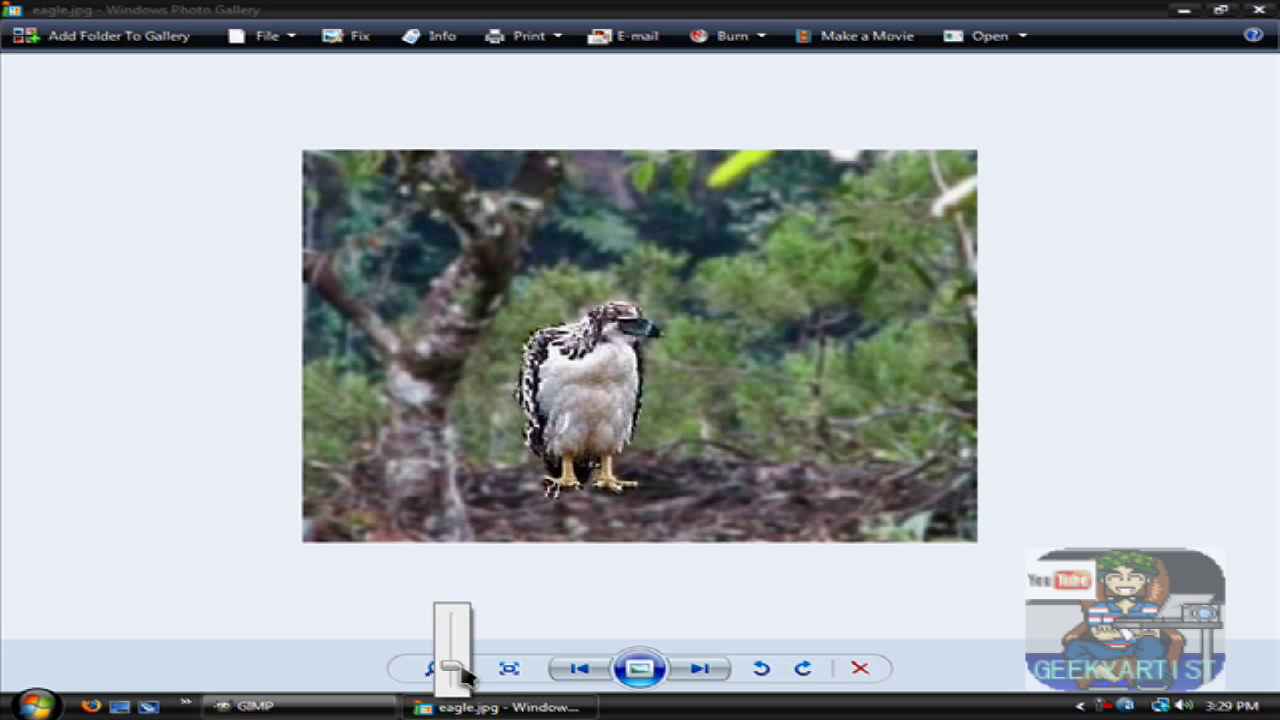
left_click(1258, 12)
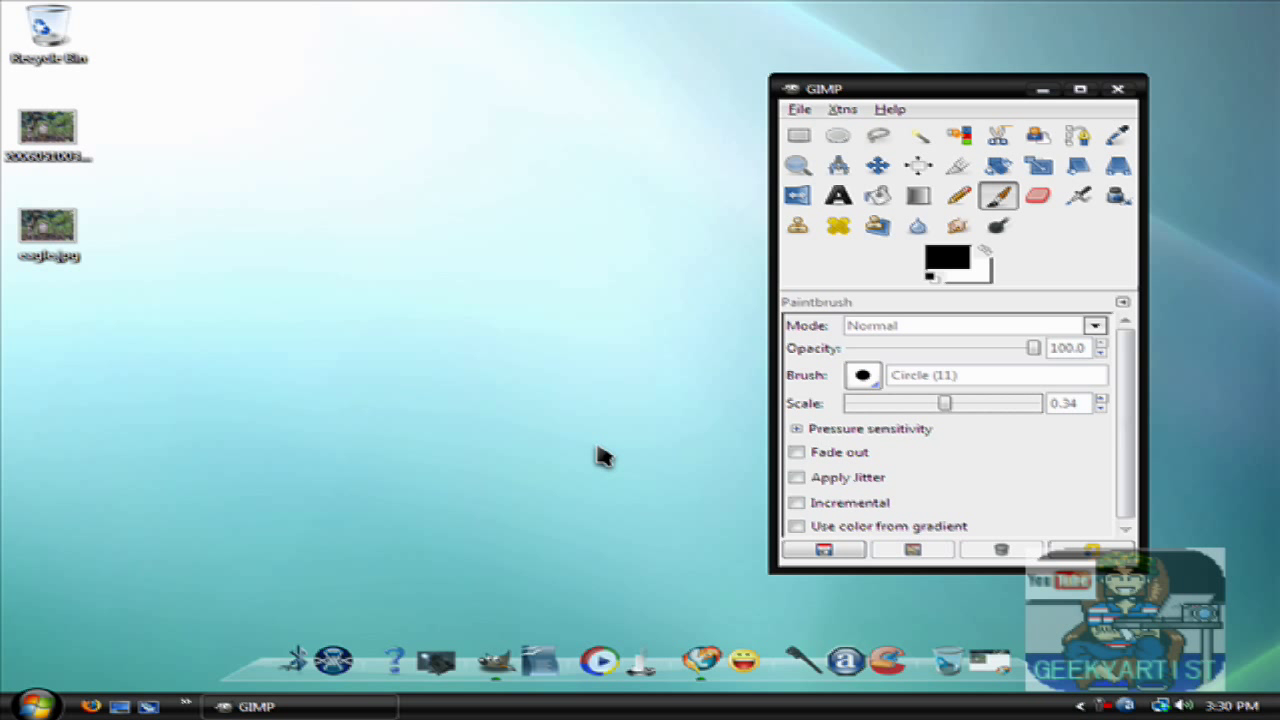
right_click(1100, 706)
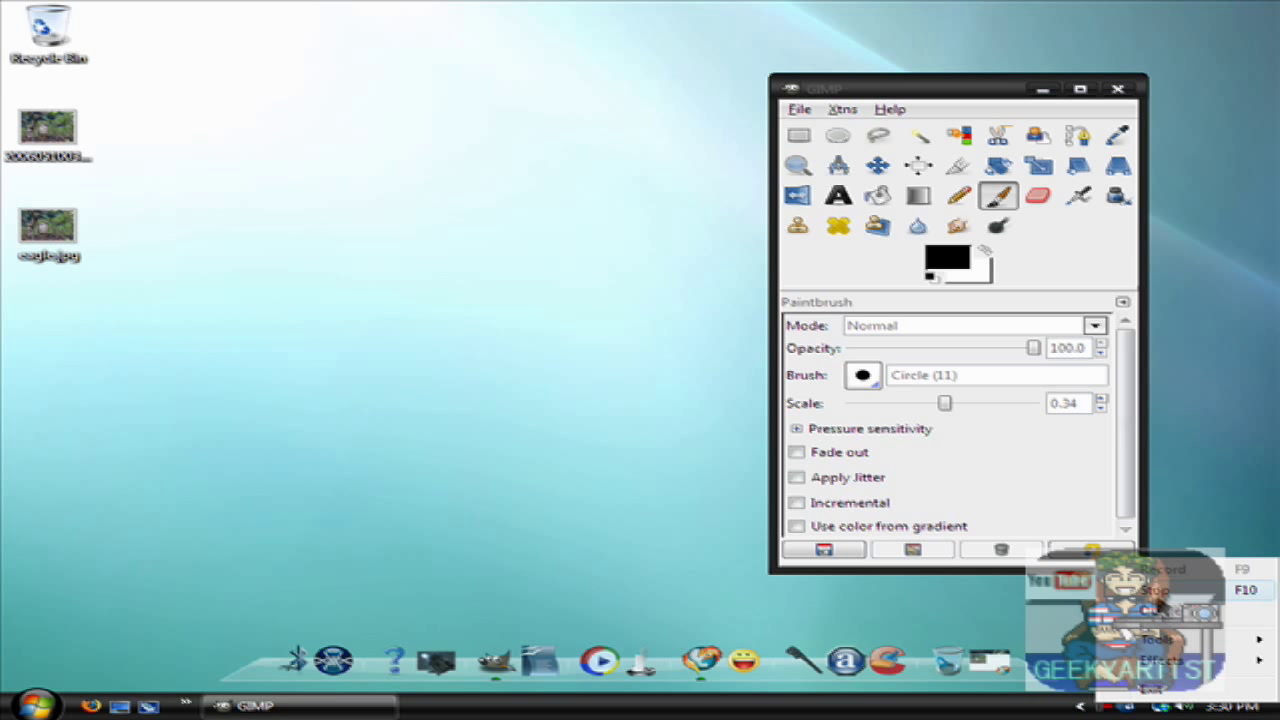